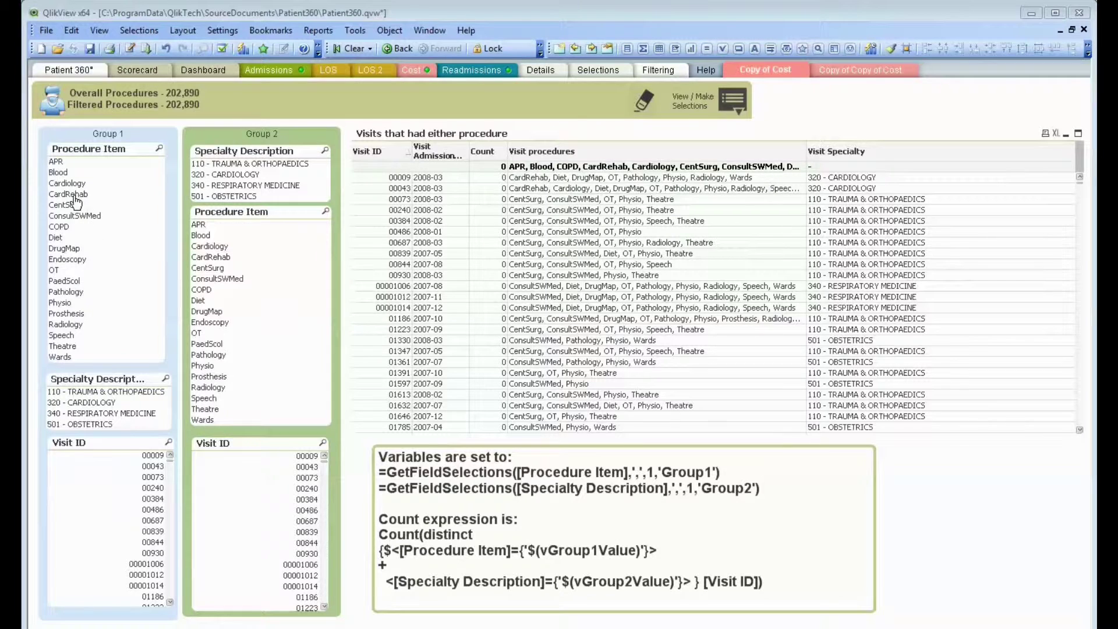
Select APR in the Group 1 Procedure Item list so the visits table totals 10
click(74, 162)
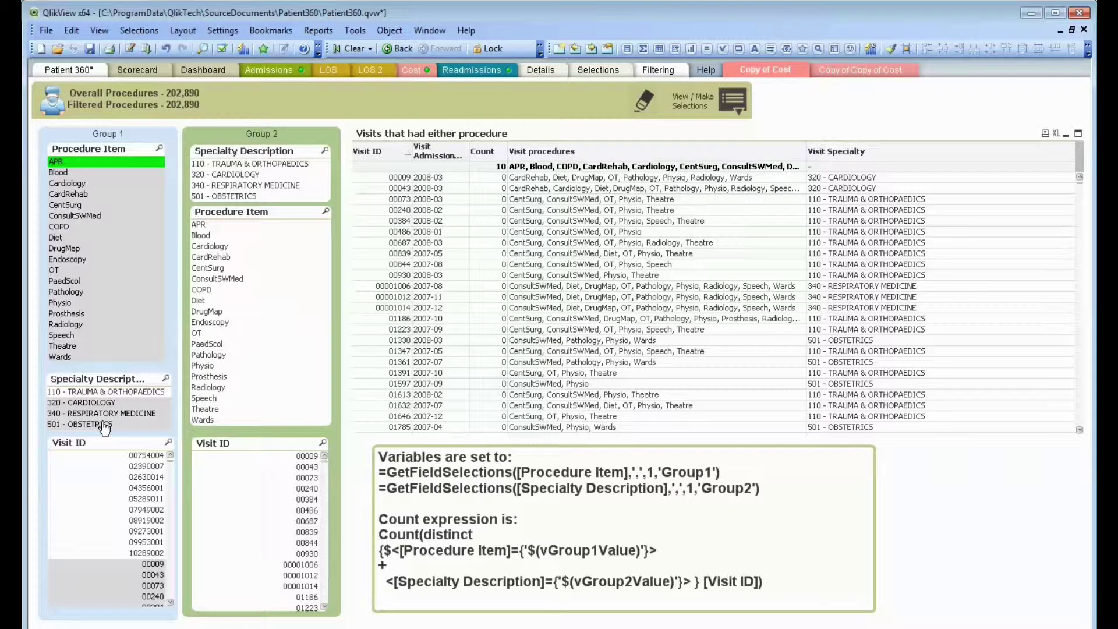
Try 501 - OBSTETRICS as a Group 1 specialty, then reselect APR alone
click(105, 424)
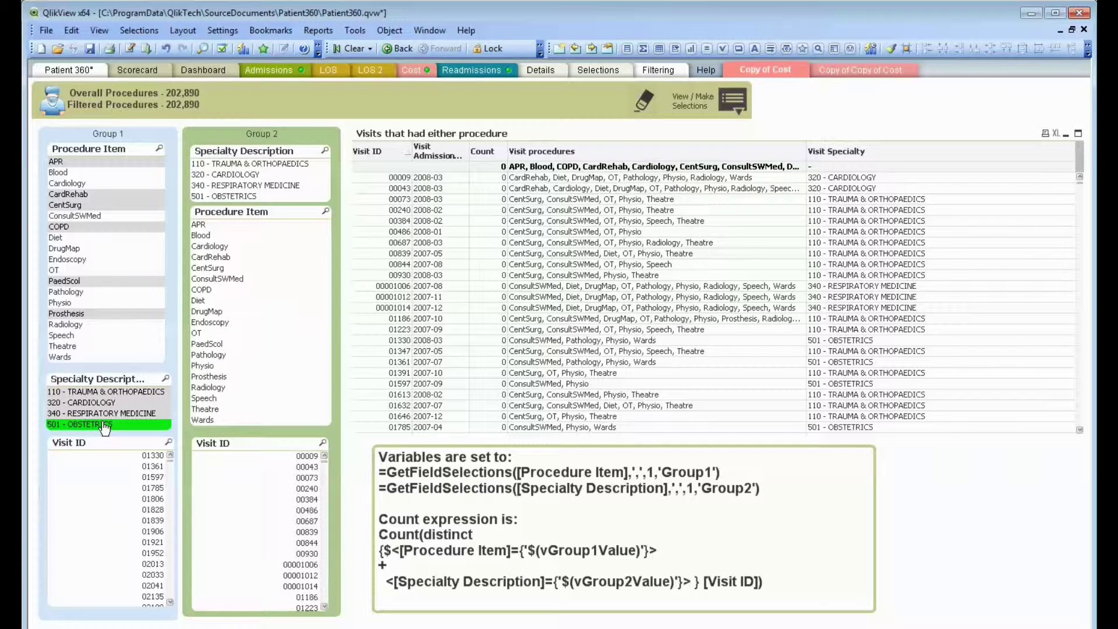
click(63, 163)
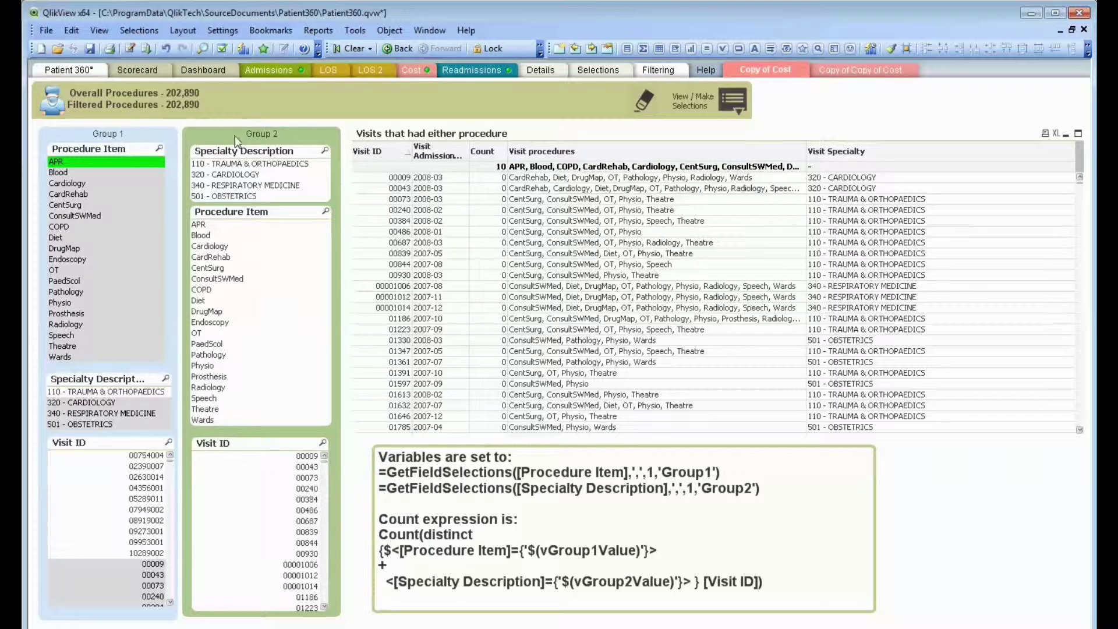
click(220, 31)
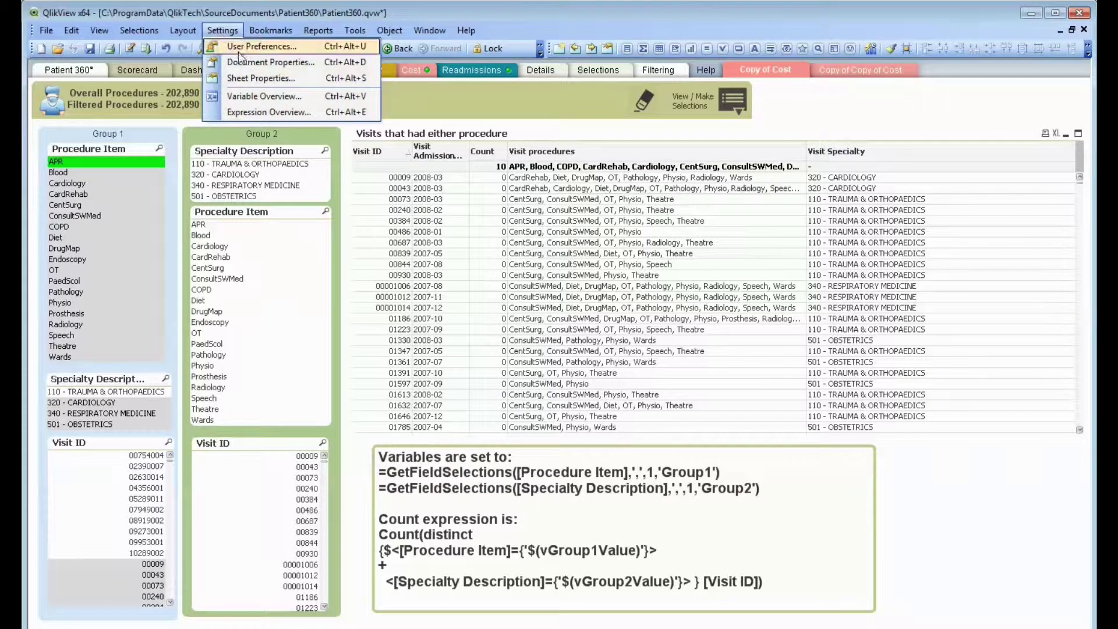
click(238, 57)
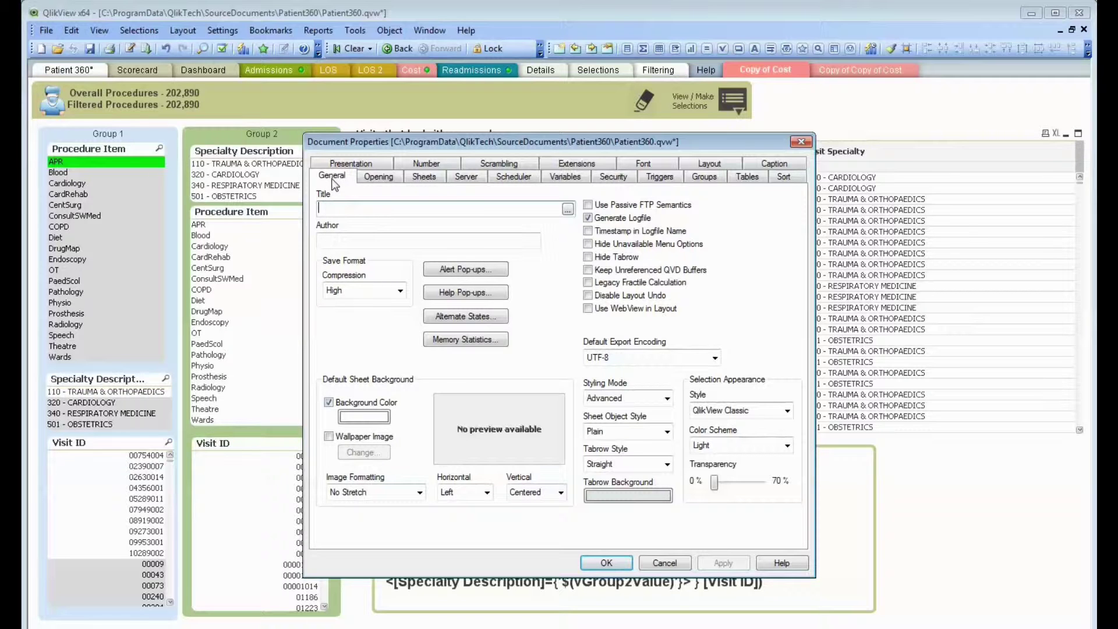
click(476, 317)
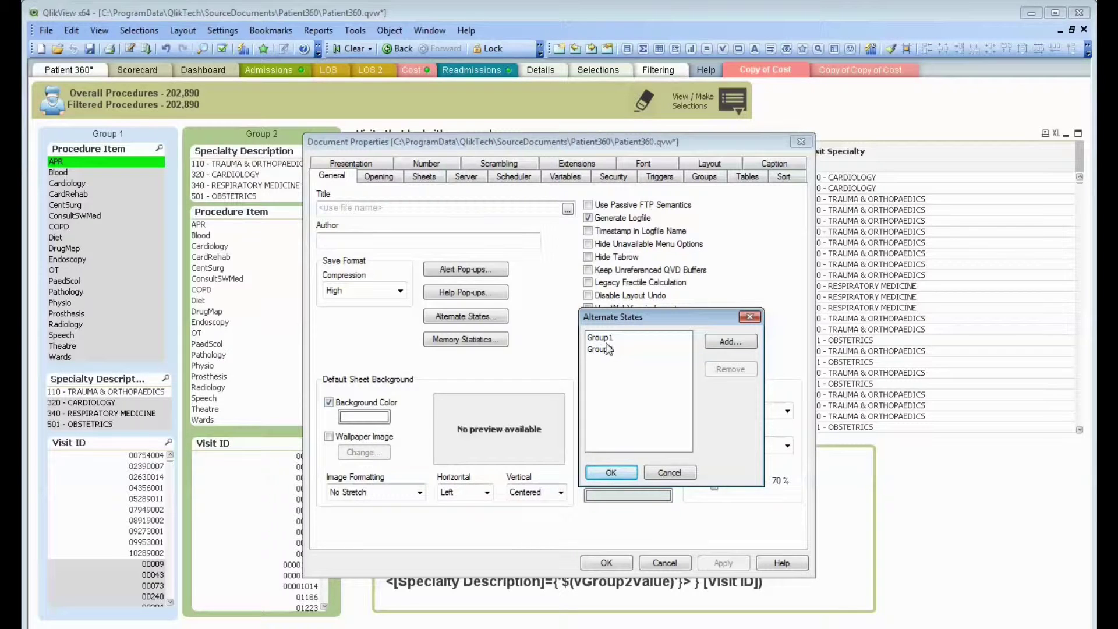
click(632, 473)
click(620, 562)
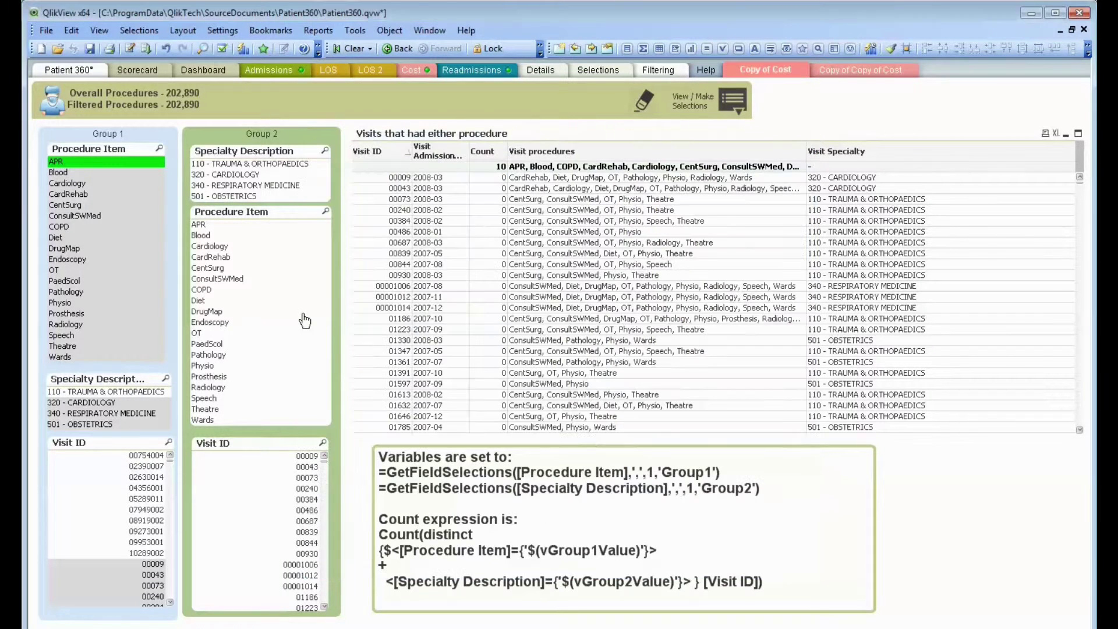
right_click(117, 160)
click(167, 169)
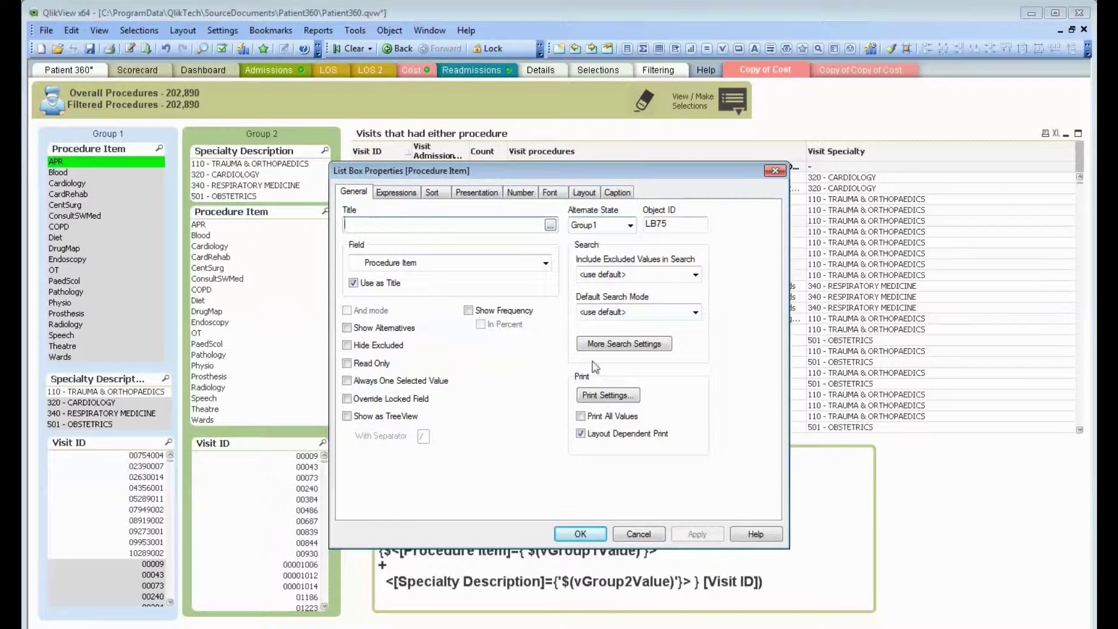
click(579, 534)
right_click(119, 407)
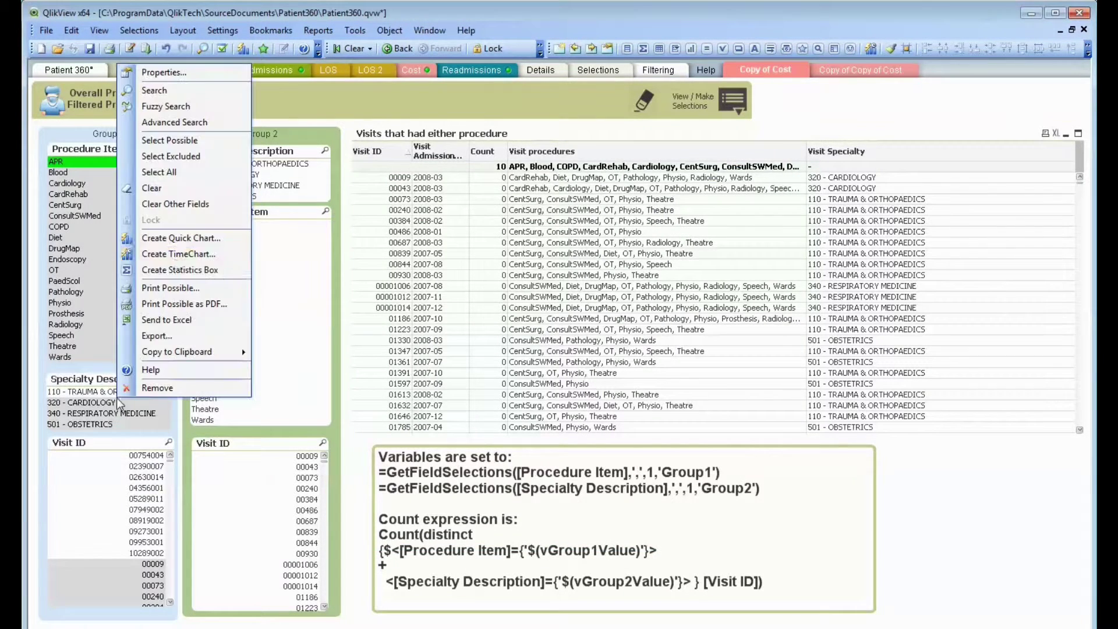
click(163, 70)
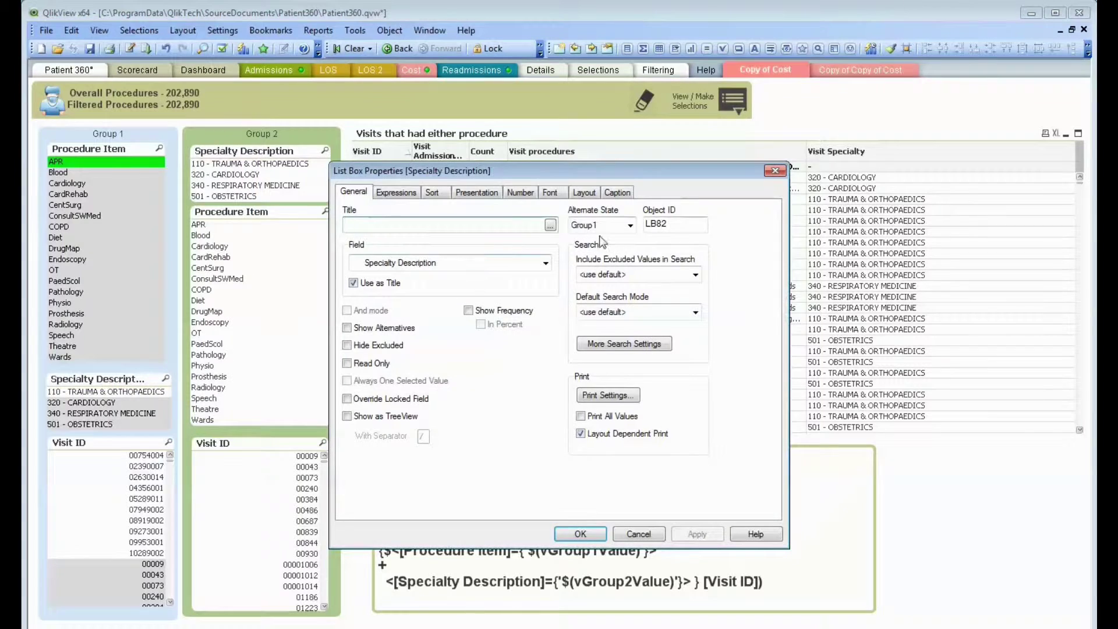
click(580, 534)
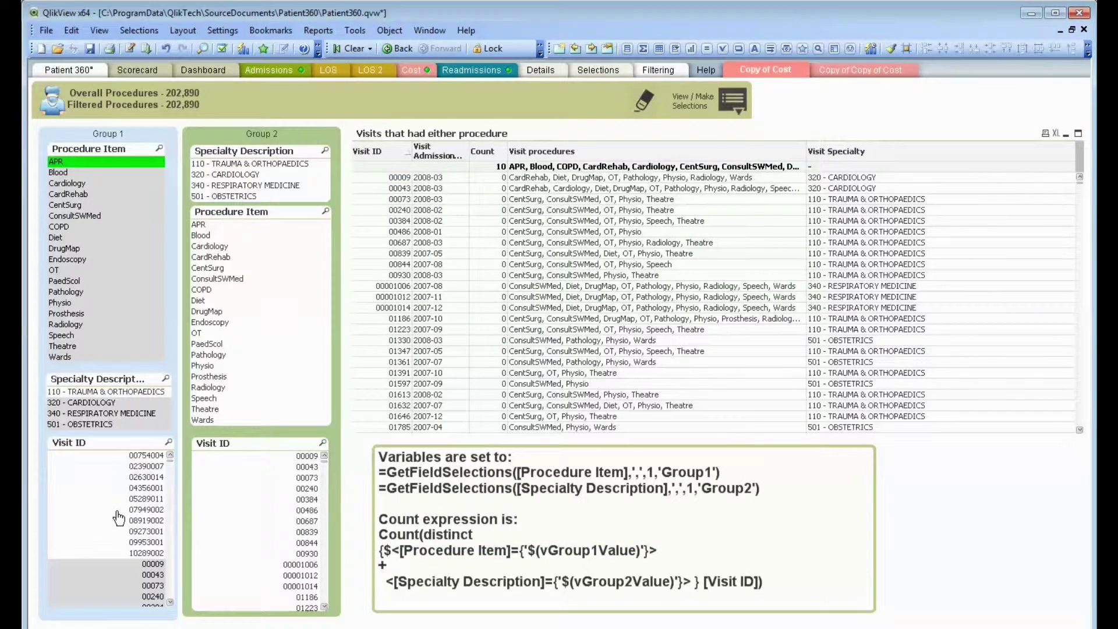
right_click(116, 520)
click(192, 197)
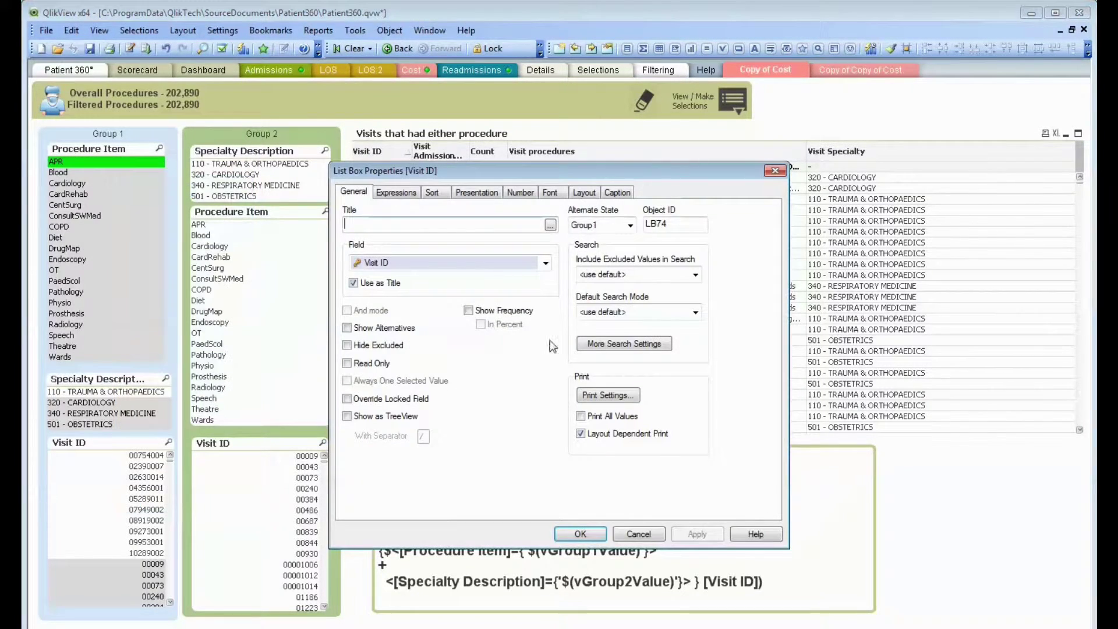
click(580, 536)
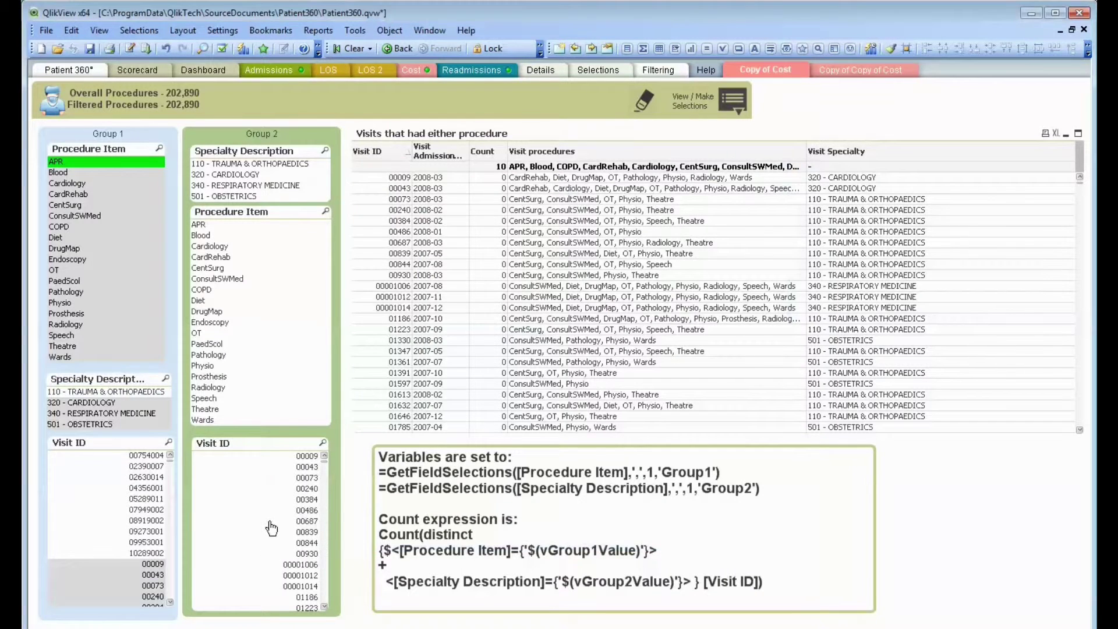
right_click(272, 527)
click(326, 196)
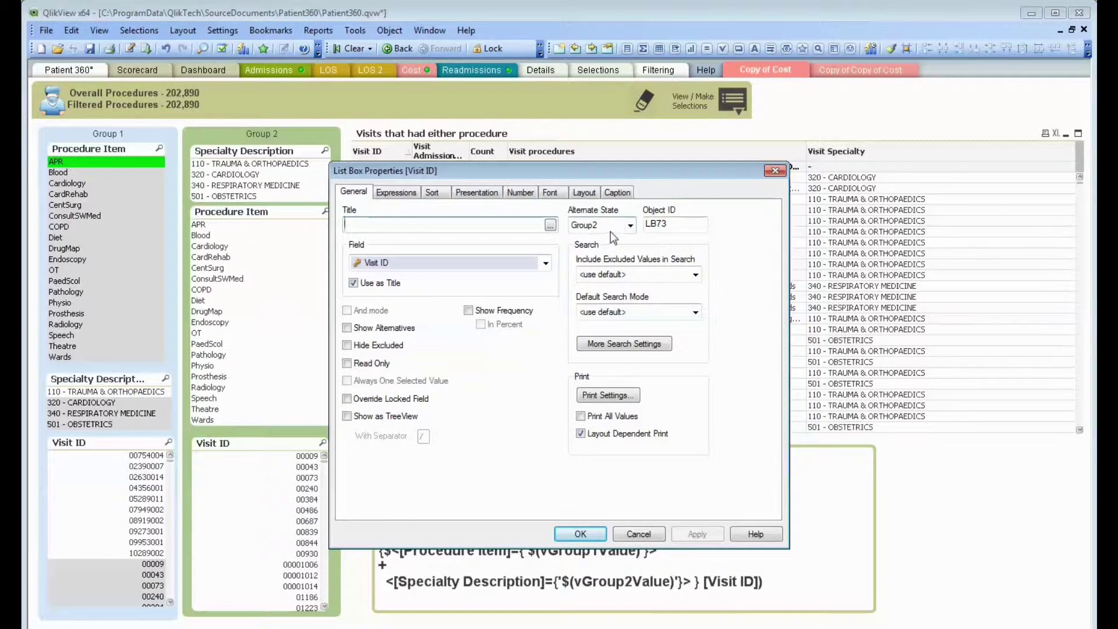
click(638, 534)
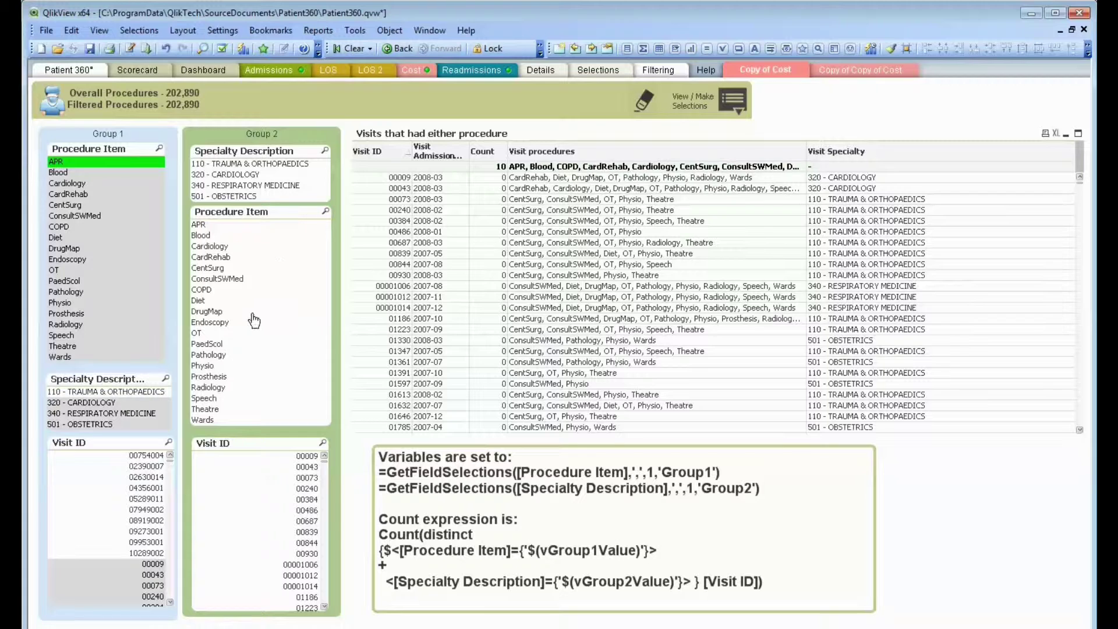
Pick 501 - OBSTETRICS in the Group 2 Specialty Description list, raising the total to 7149
click(236, 198)
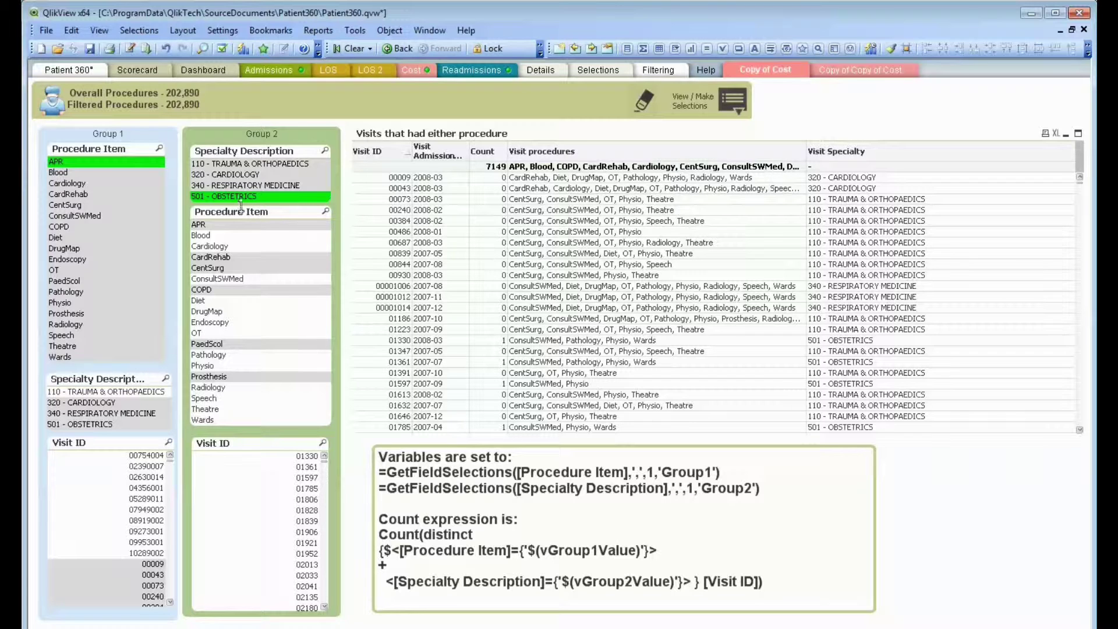
click(223, 31)
Open vGroup1Value's definition from Variable Overview in the expression editor
click(244, 101)
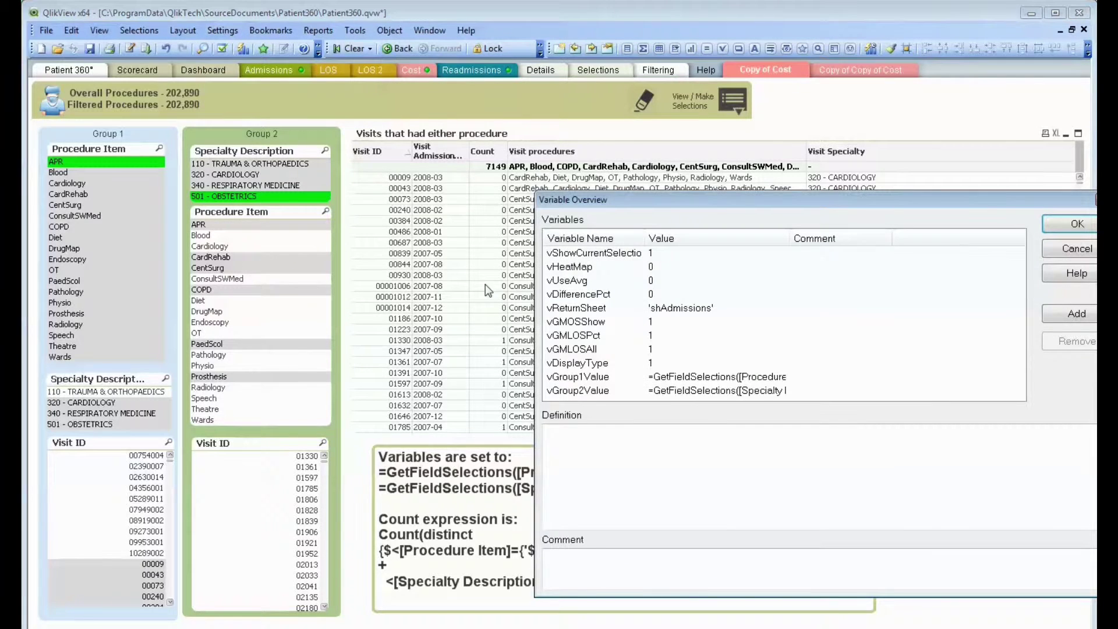
click(717, 380)
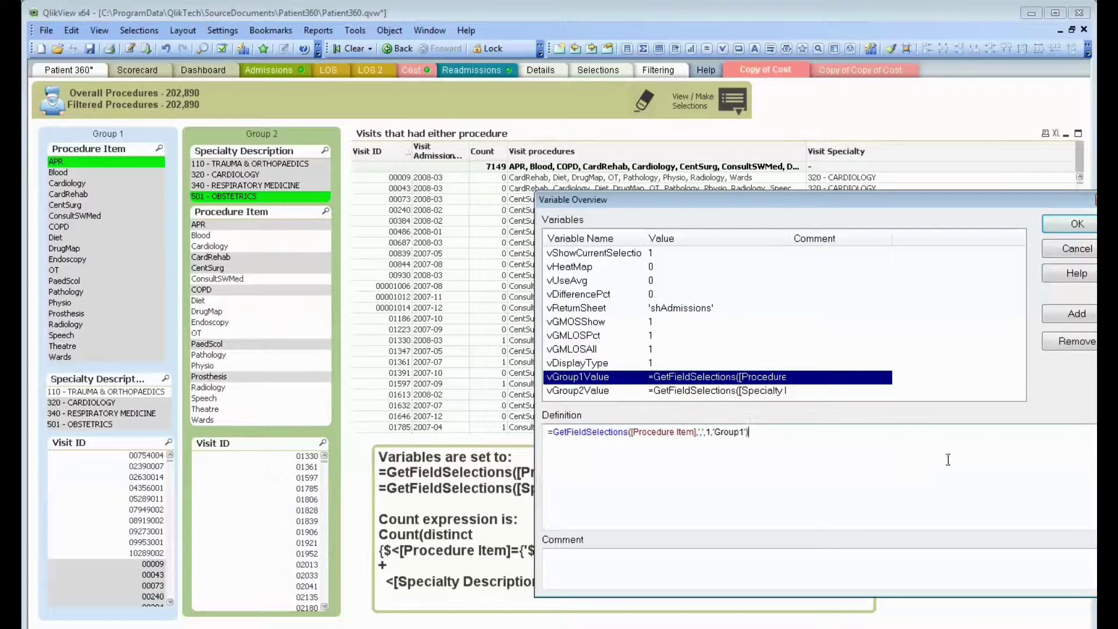
click(1093, 431)
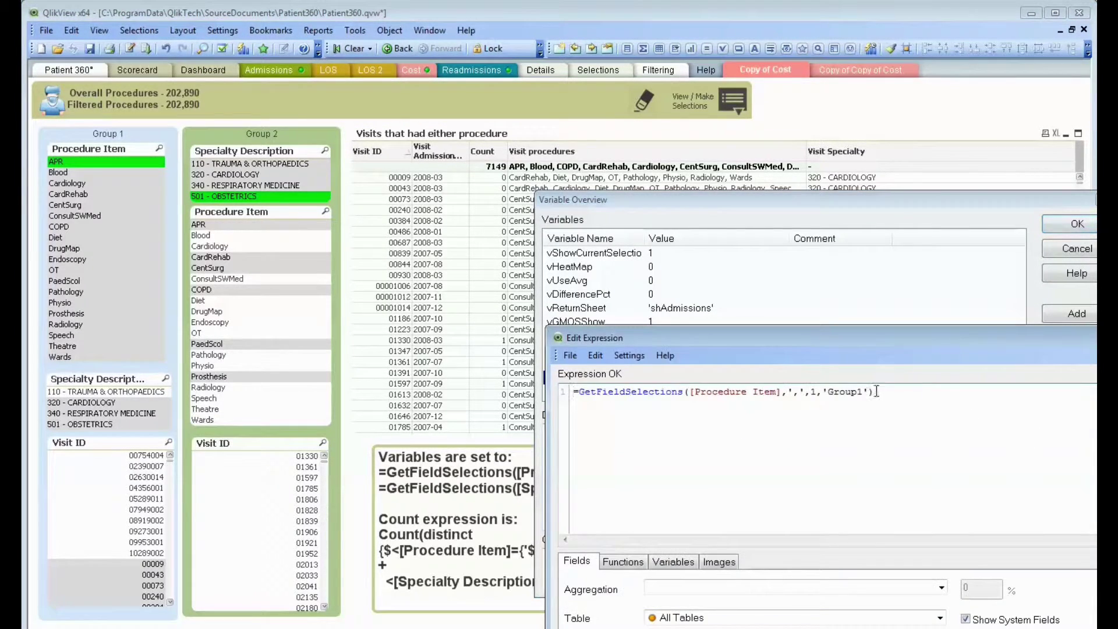
drag(910, 341, 649, 216)
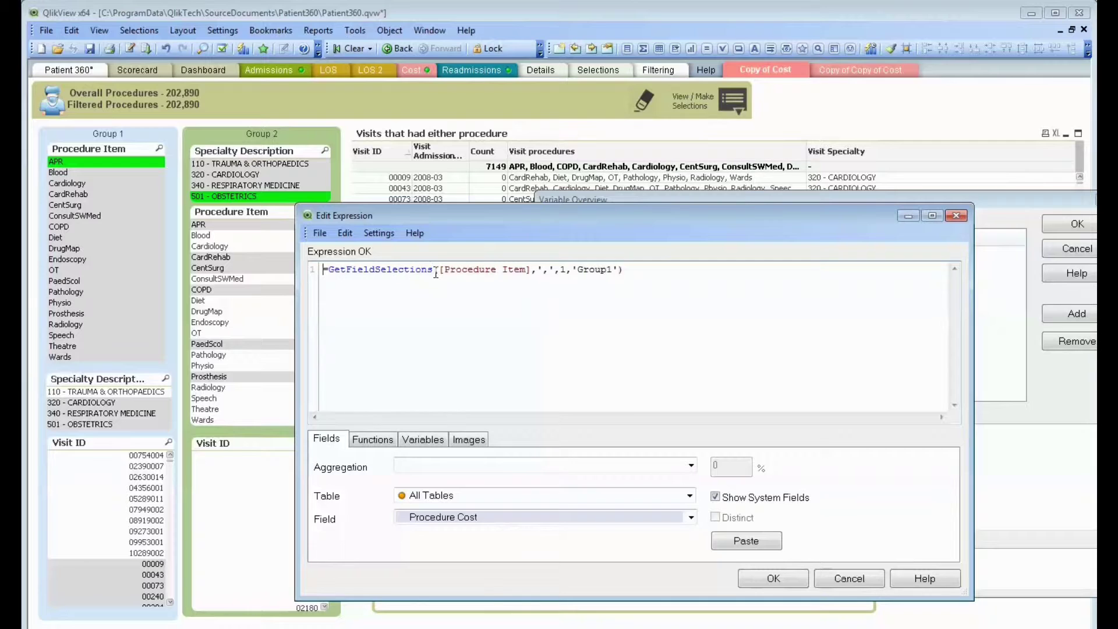
Examine its GetFieldSelections arguments: [Procedure Item], ',', 1 and 'Group1', then cancel
drag(438, 269, 529, 269)
drag(537, 269, 554, 269)
double_click(562, 269)
click(573, 270)
drag(573, 270, 619, 270)
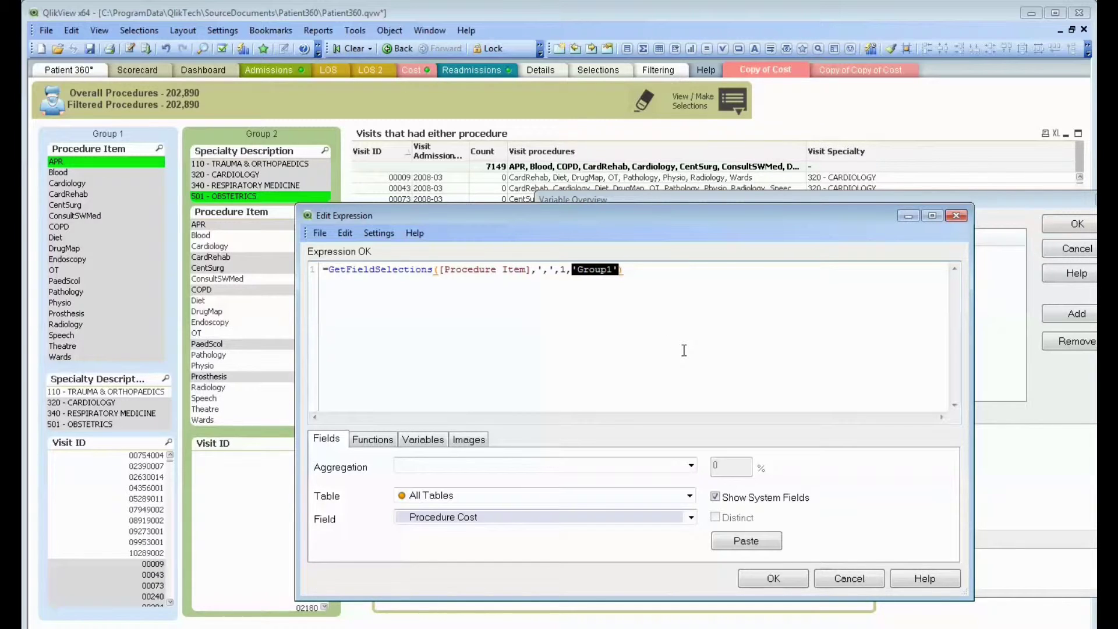
click(841, 575)
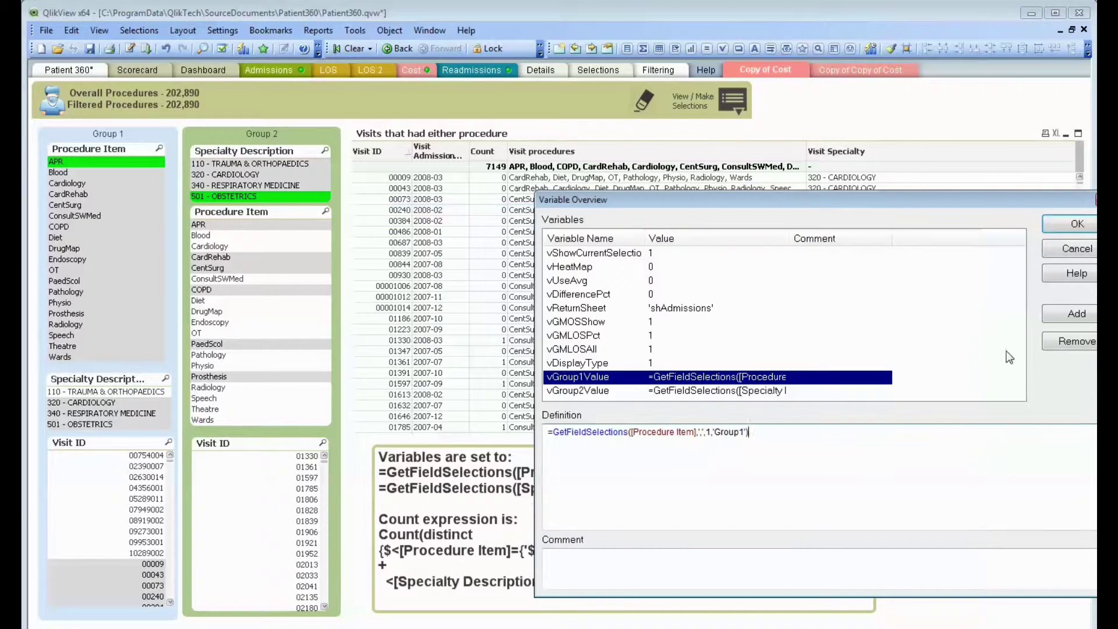
Review vGroup2Value's [Specialty Description] and Group2 arguments, then close Variable Overview
click(712, 389)
drag(834, 202, 735, 165)
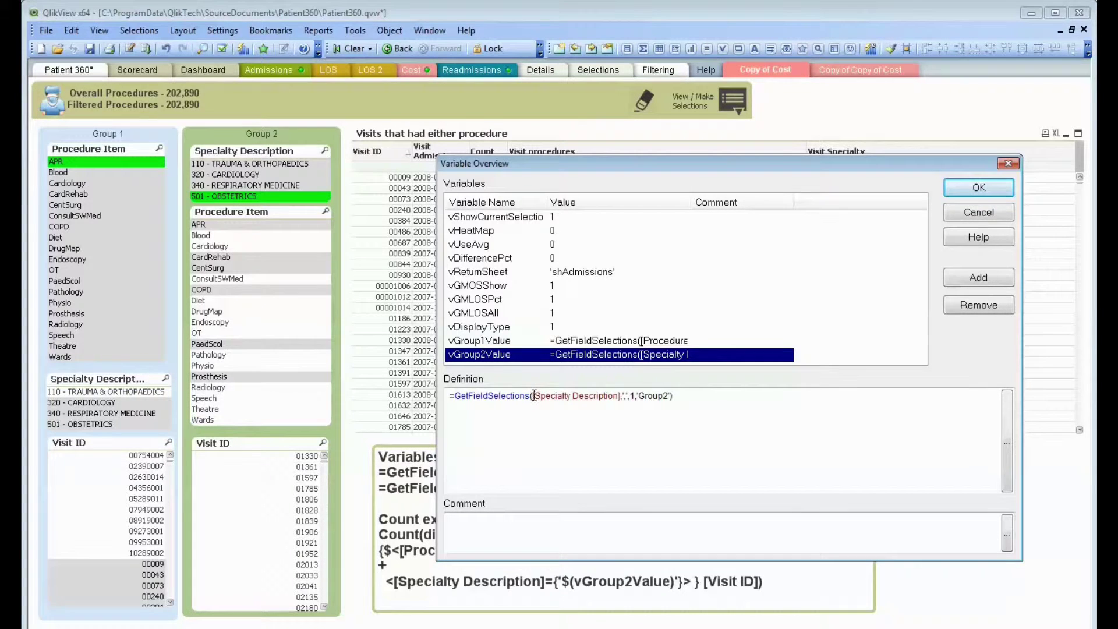
drag(532, 395, 619, 396)
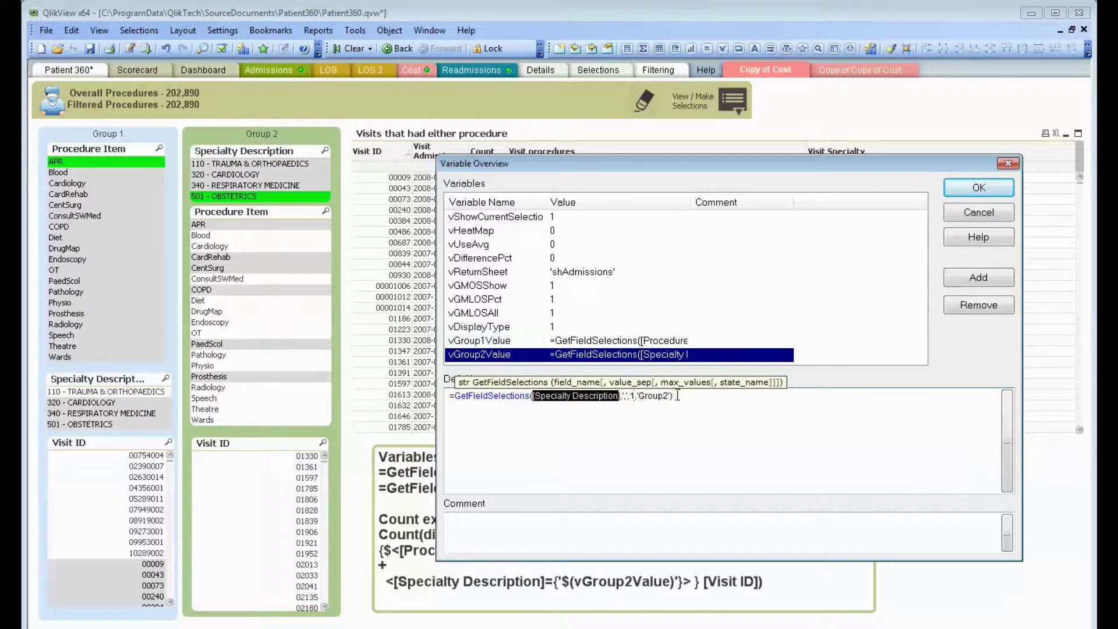
double_click(647, 397)
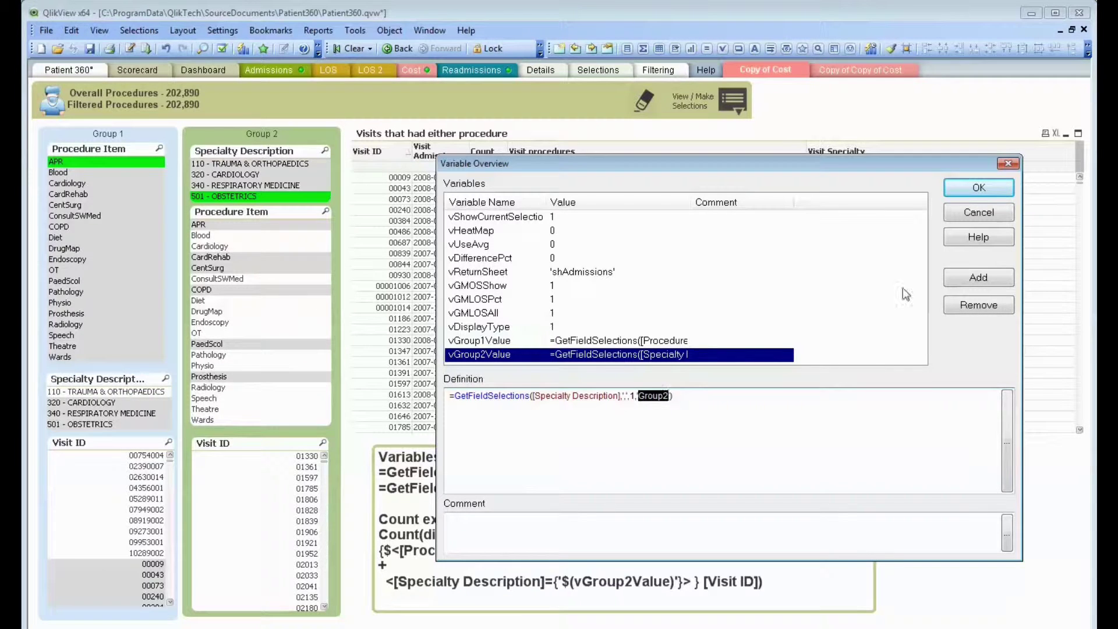
click(960, 212)
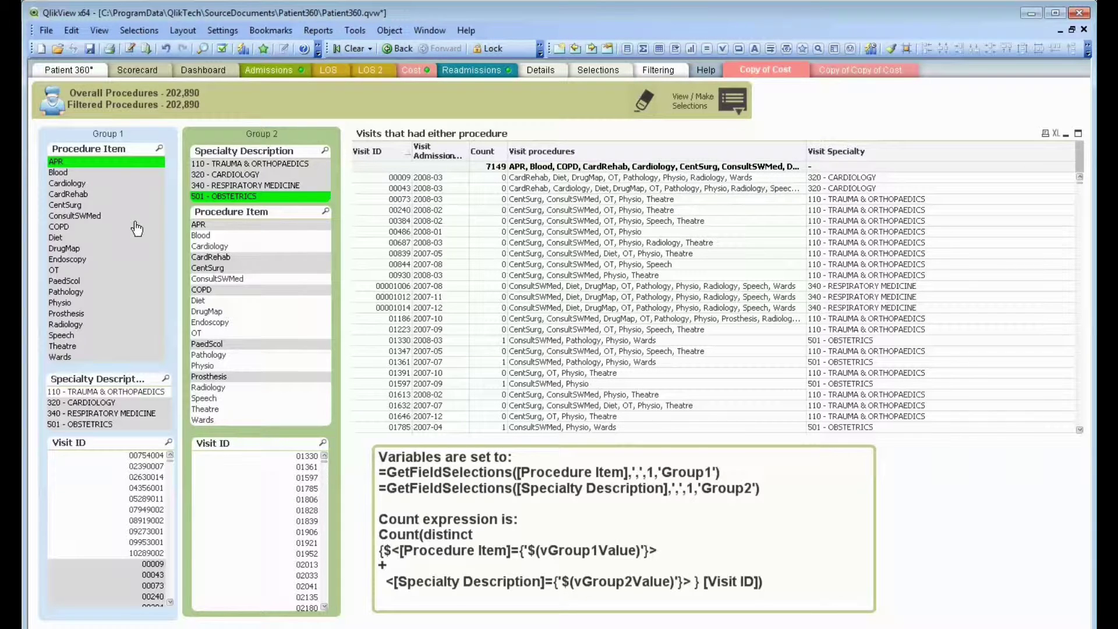
right_click(512, 135)
Open the table's Count expression in Edit Expression and trace its set braces, plus and Procedure Item field
click(543, 141)
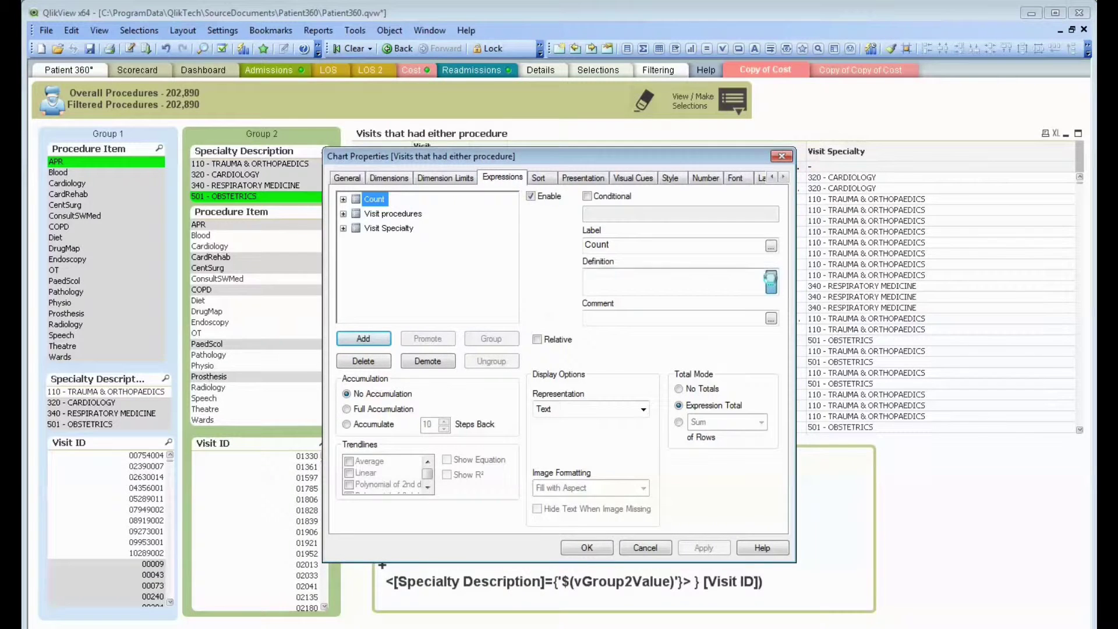
click(770, 282)
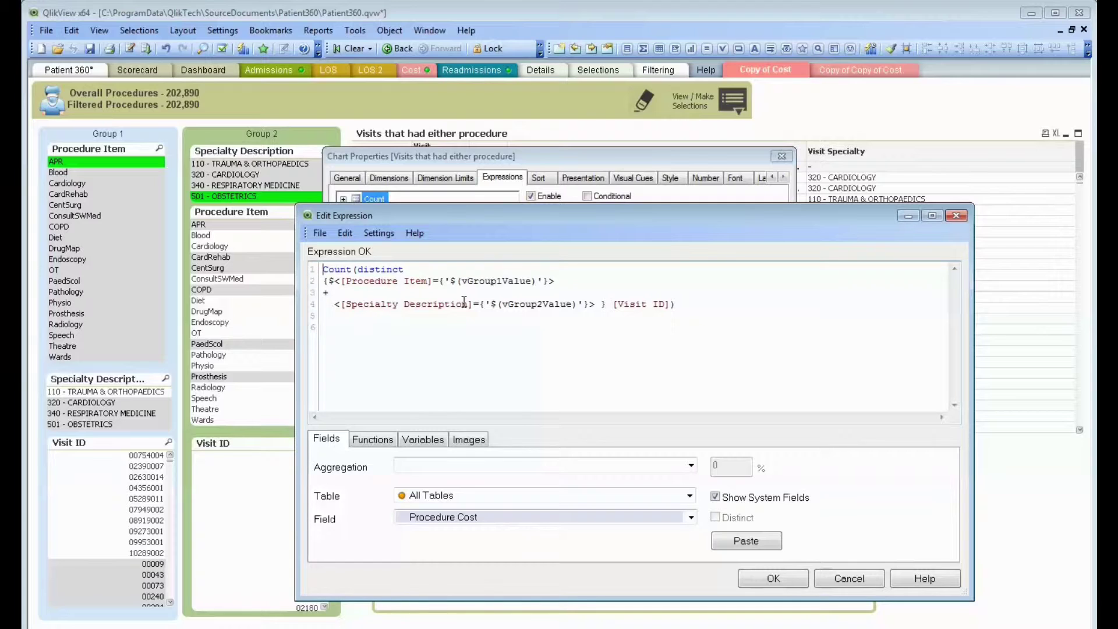
click(325, 282)
click(601, 304)
click(333, 281)
click(345, 291)
drag(342, 280, 433, 280)
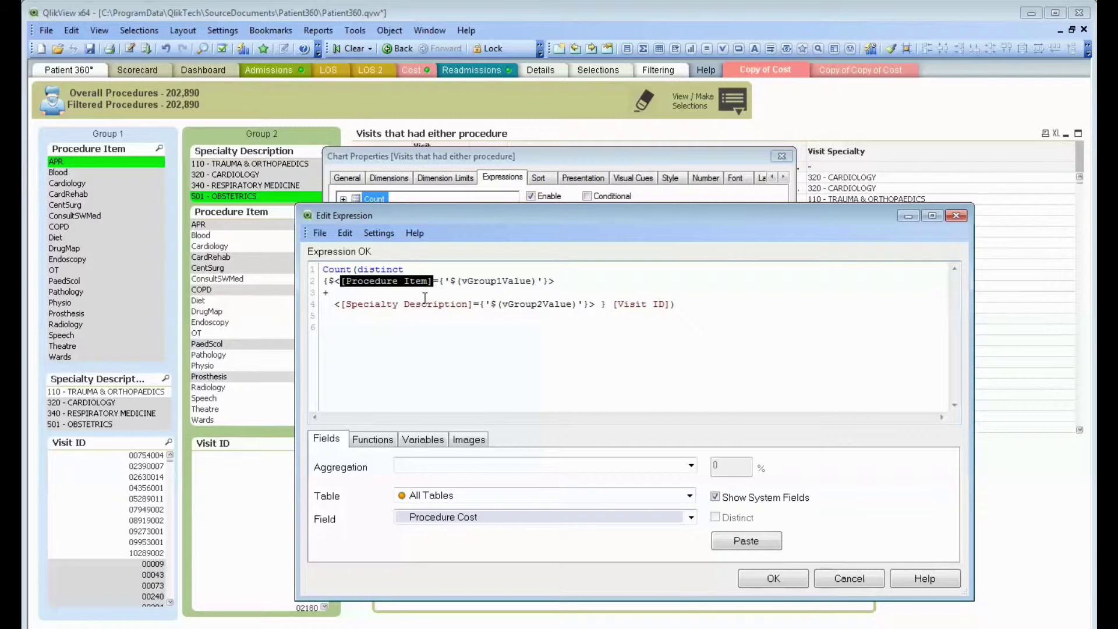
click(349, 281)
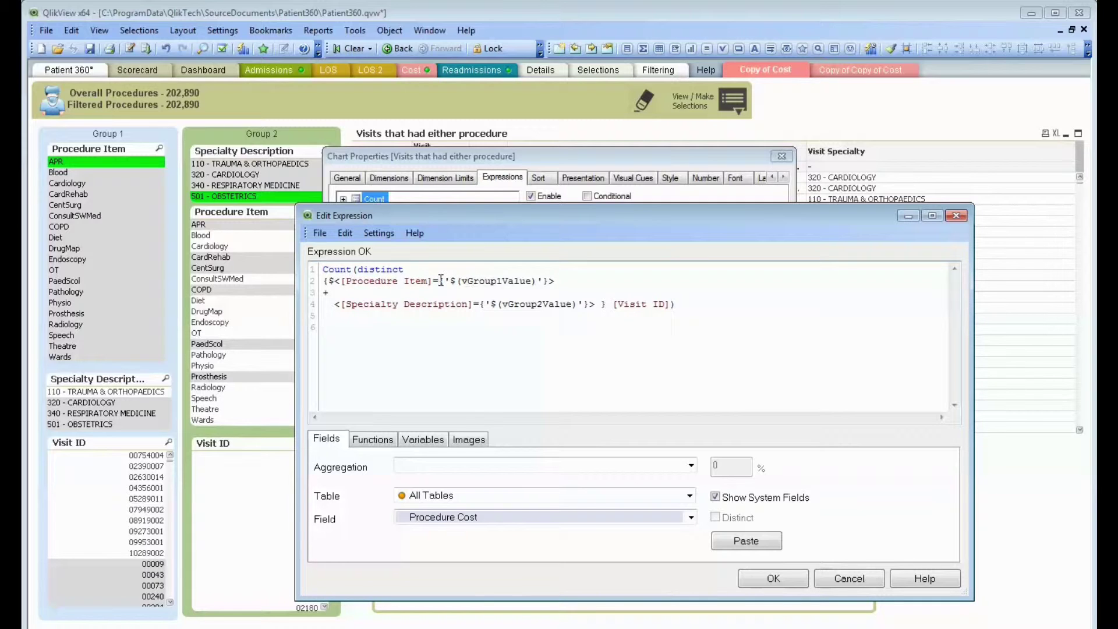
drag(461, 282, 535, 283)
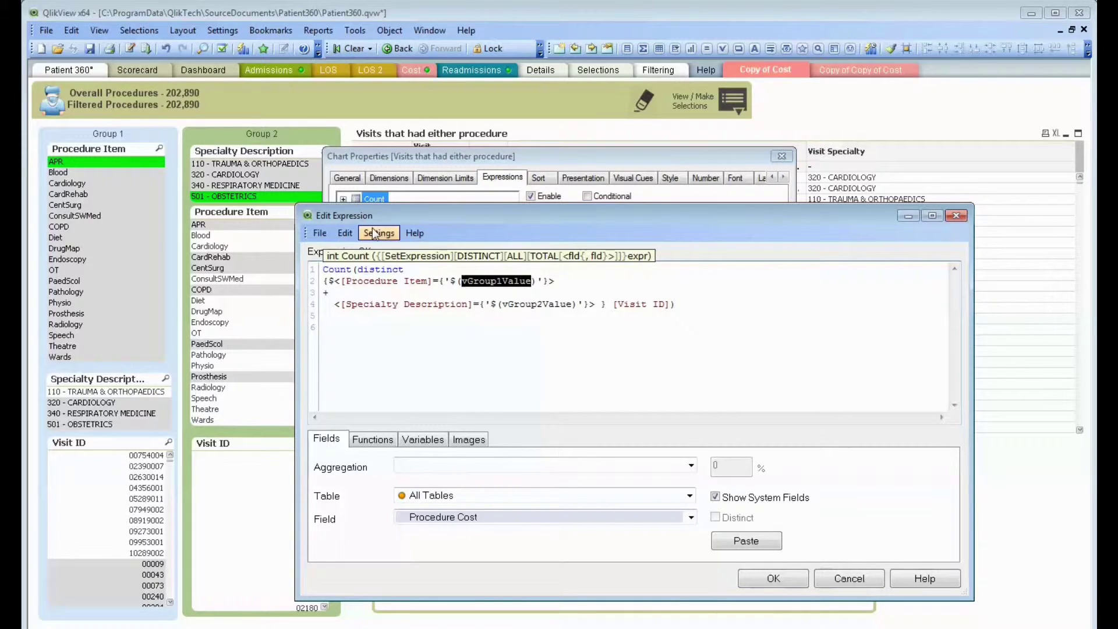
drag(452, 281, 536, 280)
click(445, 281)
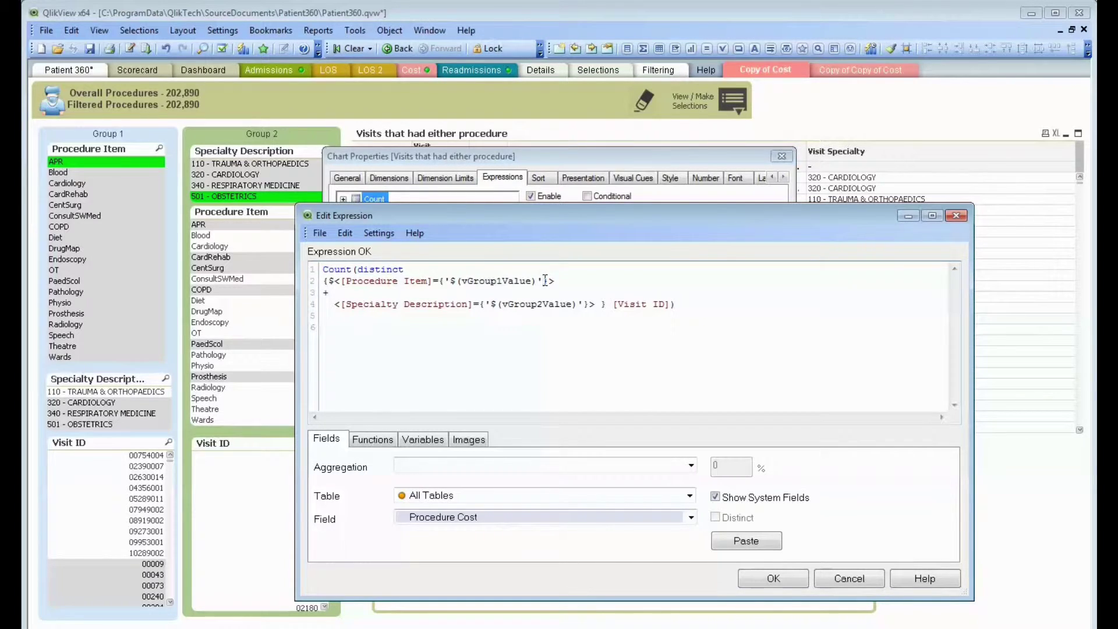
Walk through the union plus, Procedure Item condition and $(vGroup2Value), then close the editor unchanged
double_click(329, 293)
drag(555, 281, 369, 273)
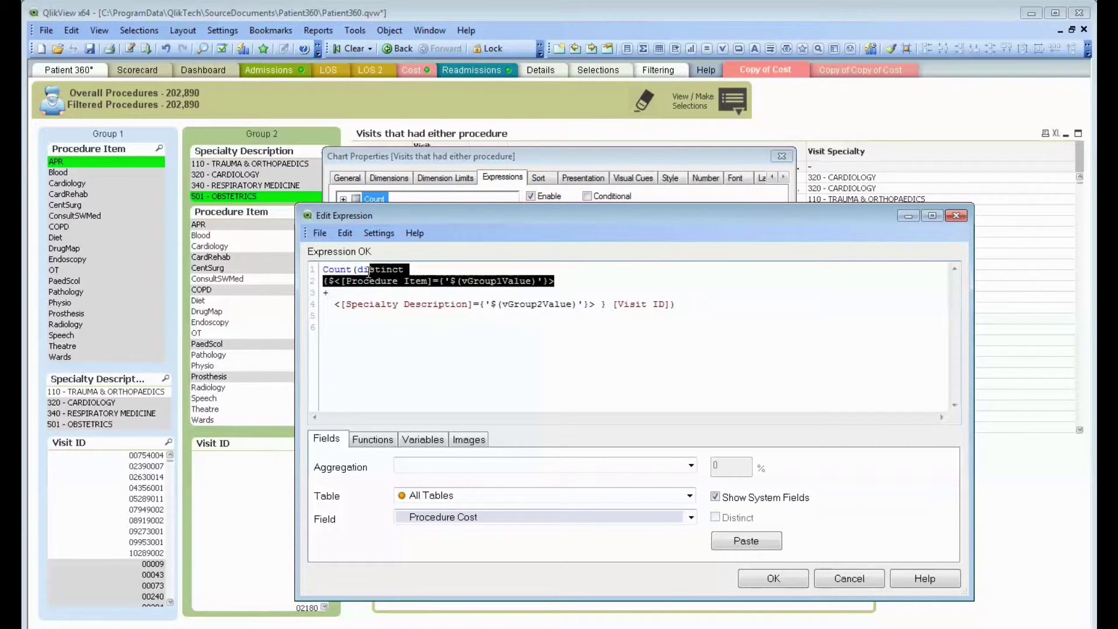
double_click(325, 293)
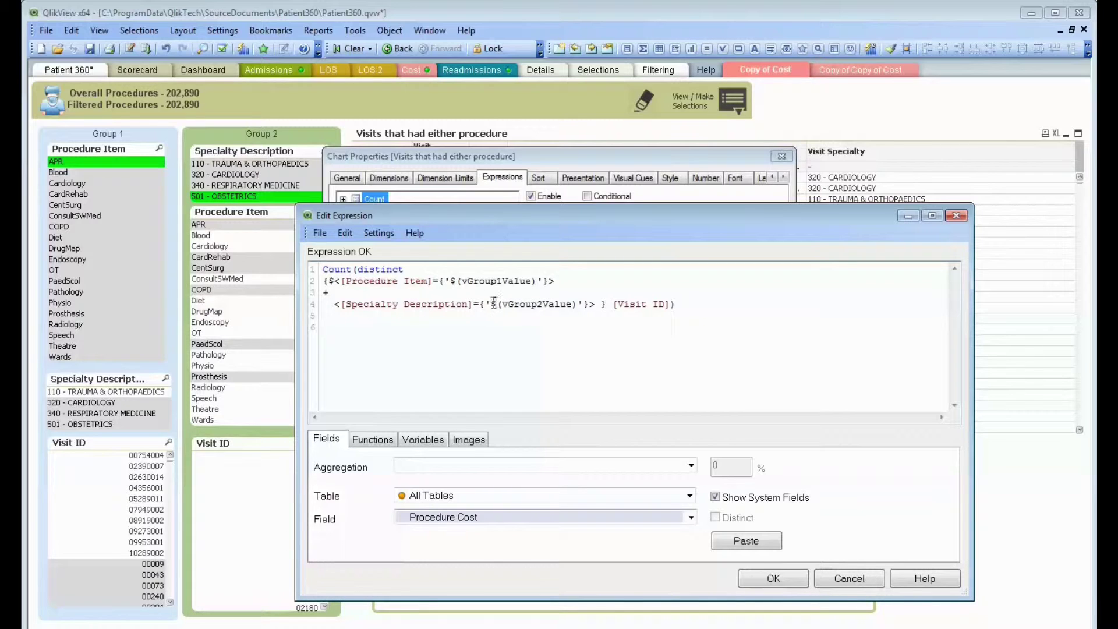
drag(491, 304, 578, 304)
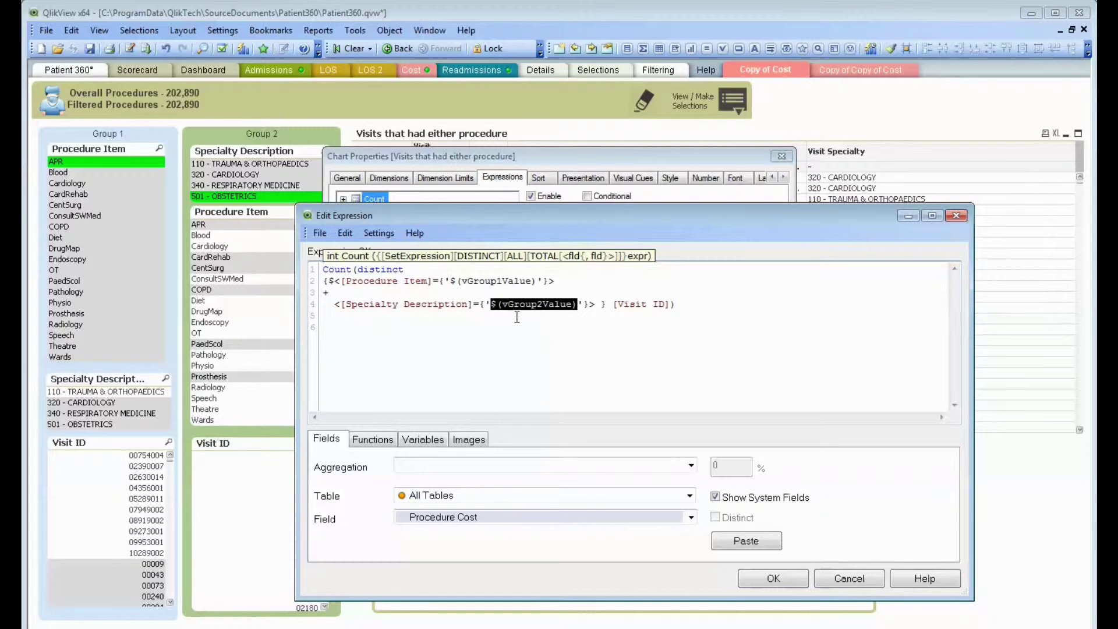
click(486, 304)
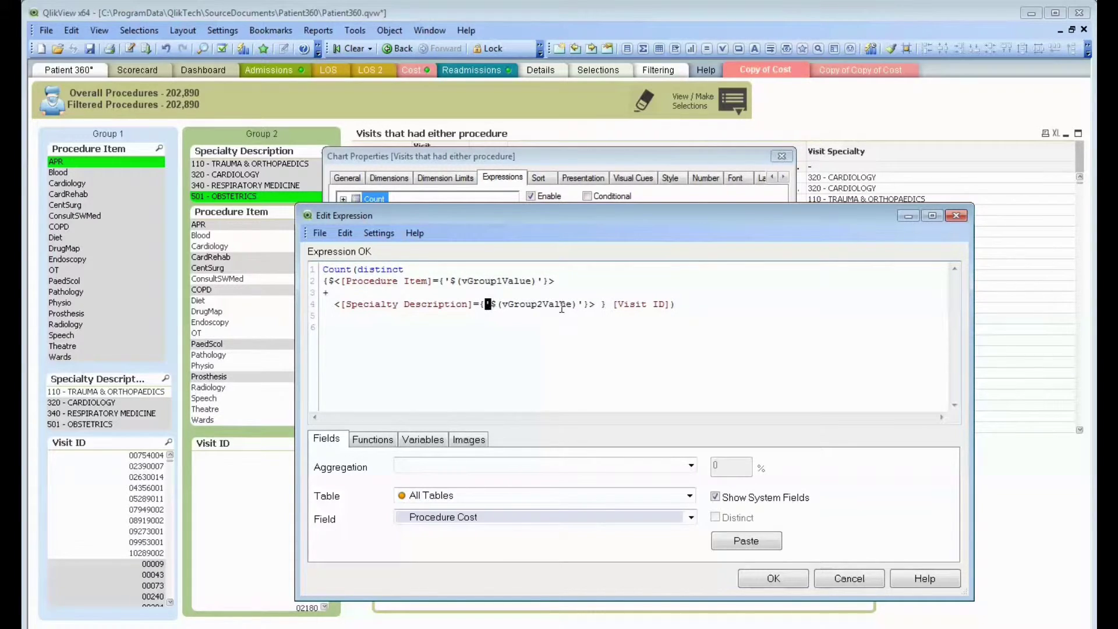
click(580, 303)
click(780, 578)
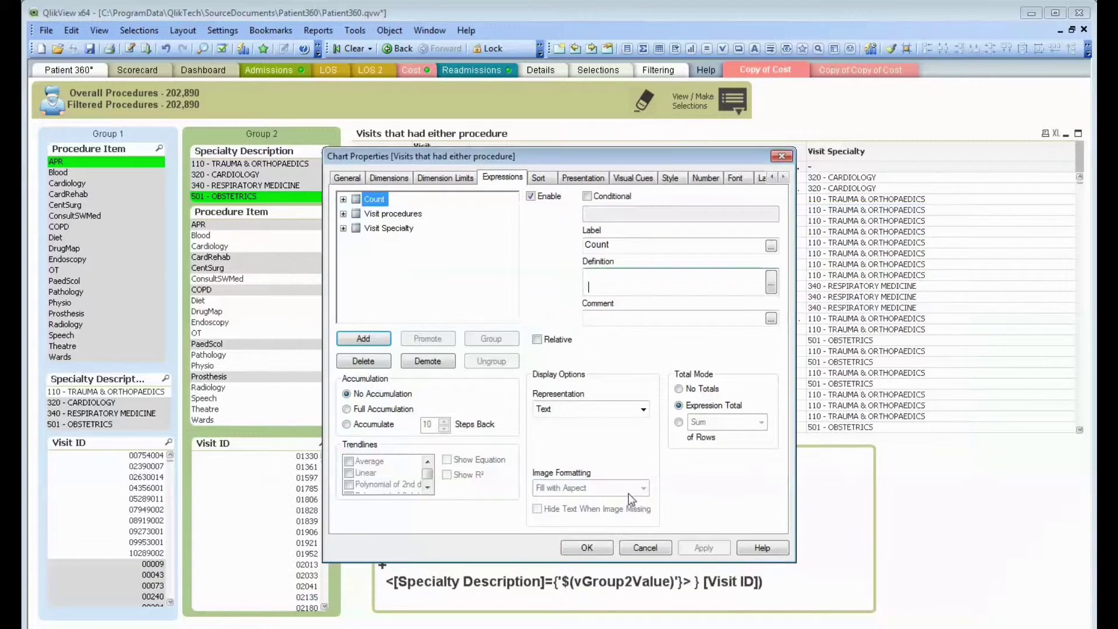
Apply Chart Properties and sort the visits table by Count, then by Visit procedures
click(588, 549)
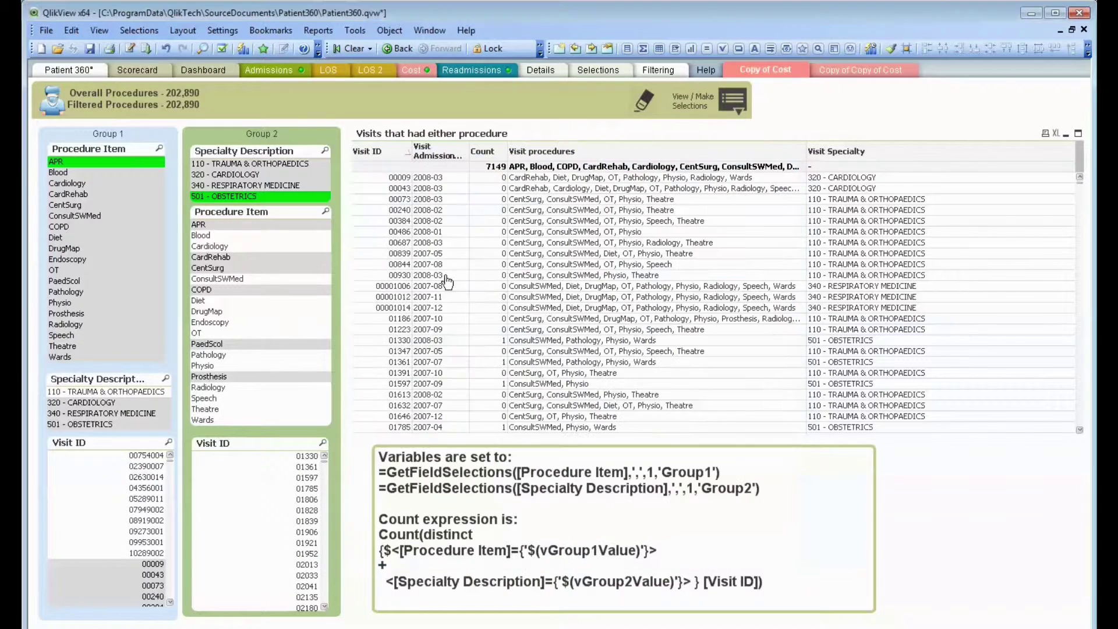
click(494, 155)
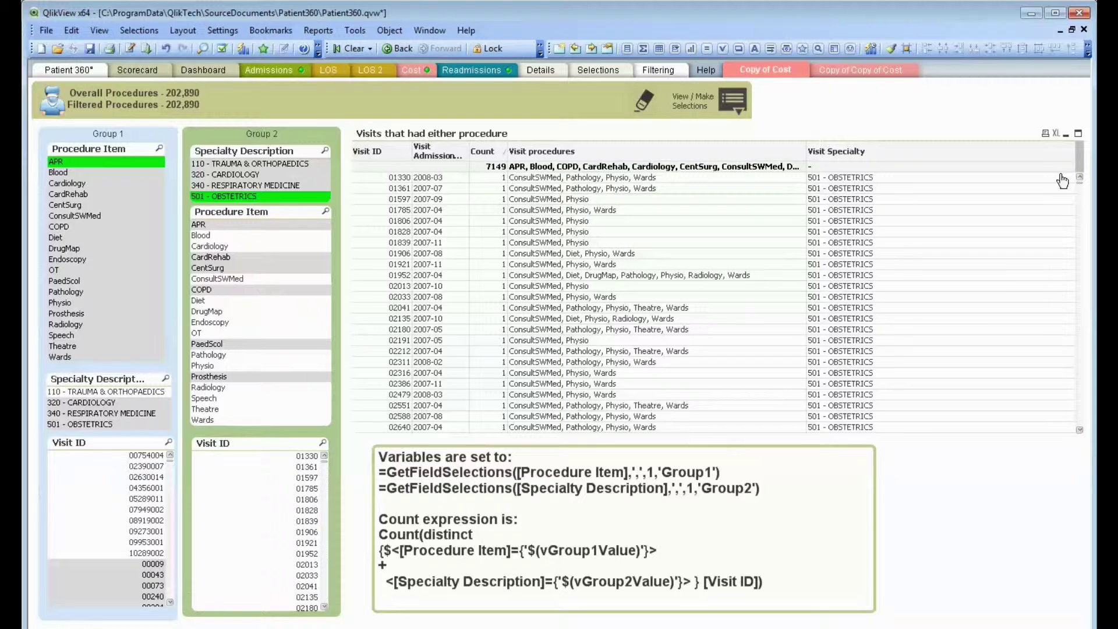
scroll(1078, 414, down, 15)
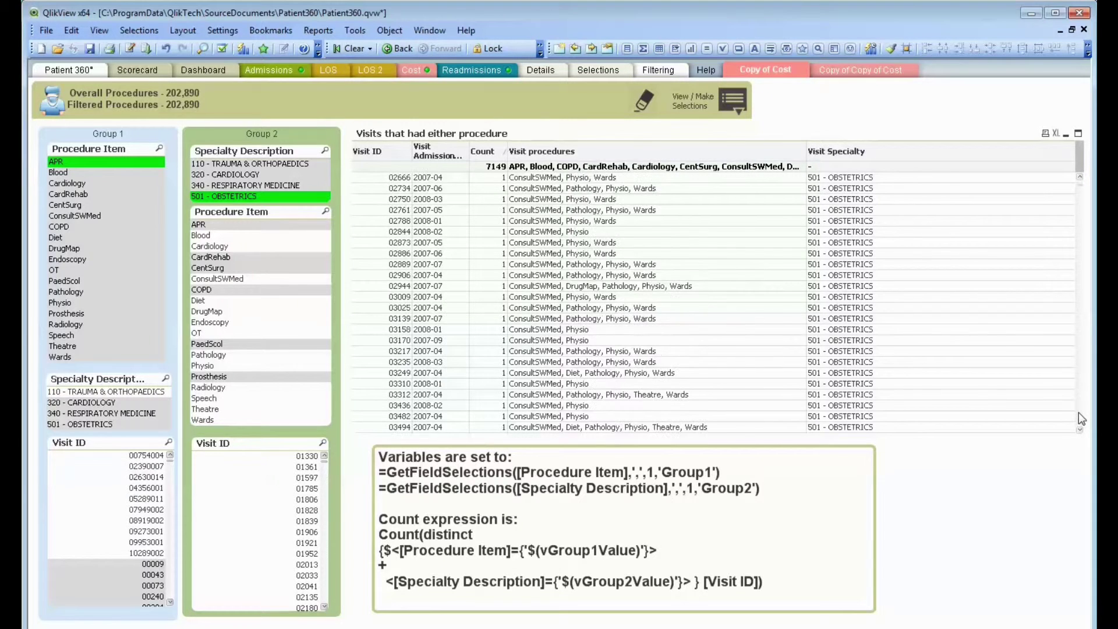
scroll(1078, 413, down, 15)
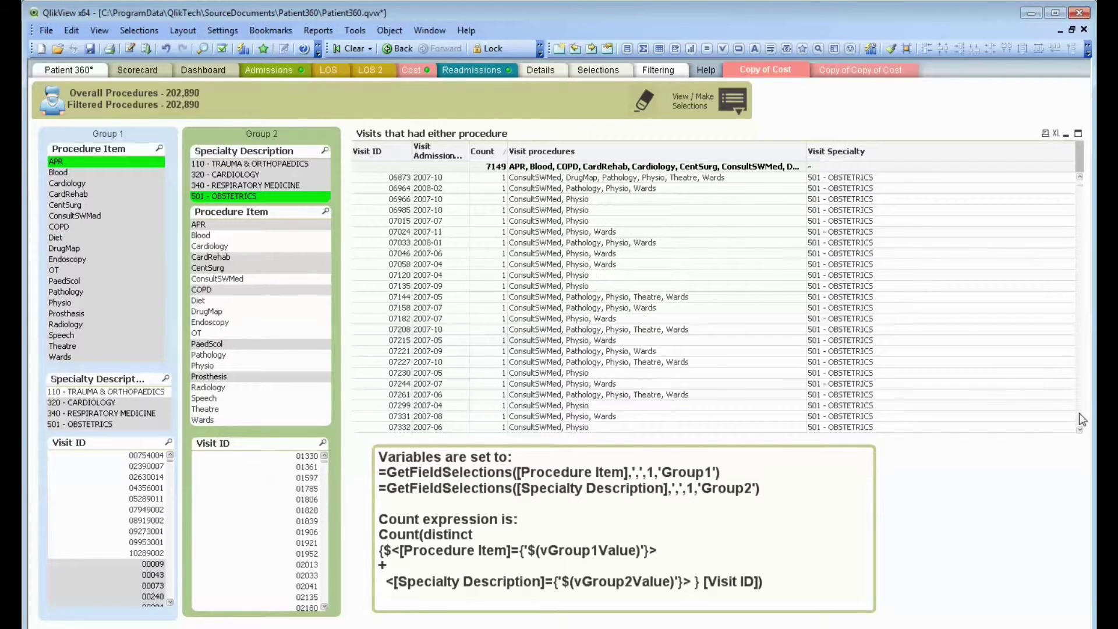
scroll(1078, 413, down, 15)
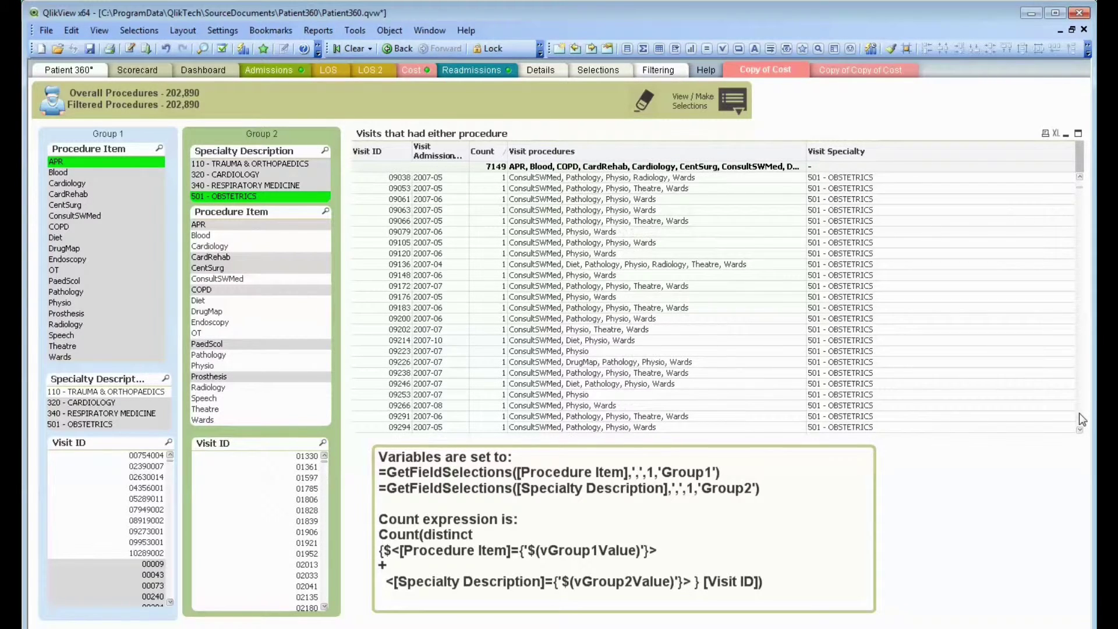
scroll(1079, 421, down, 15)
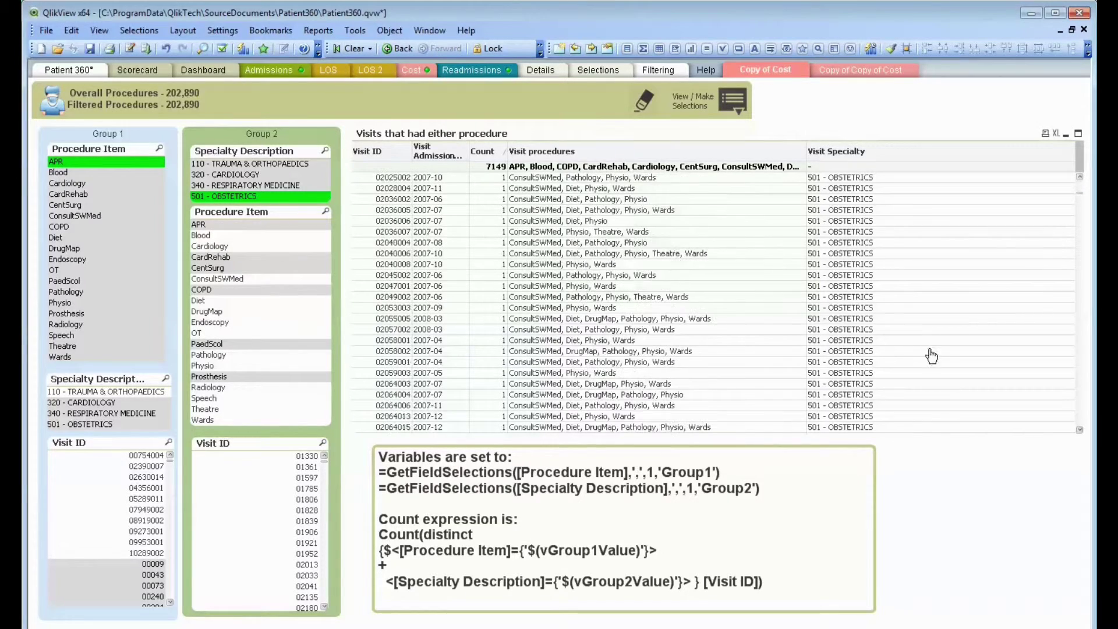
click(544, 153)
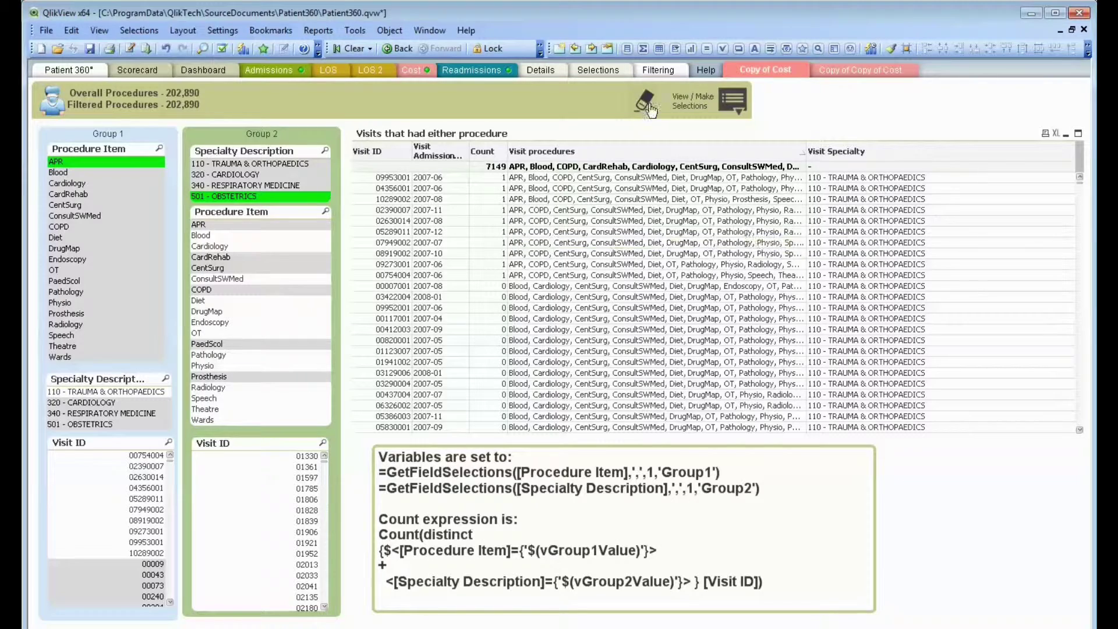
In the visits table's properties, disable the Visit procedures and Visit Specialty expressions
right_click(627, 138)
click(667, 147)
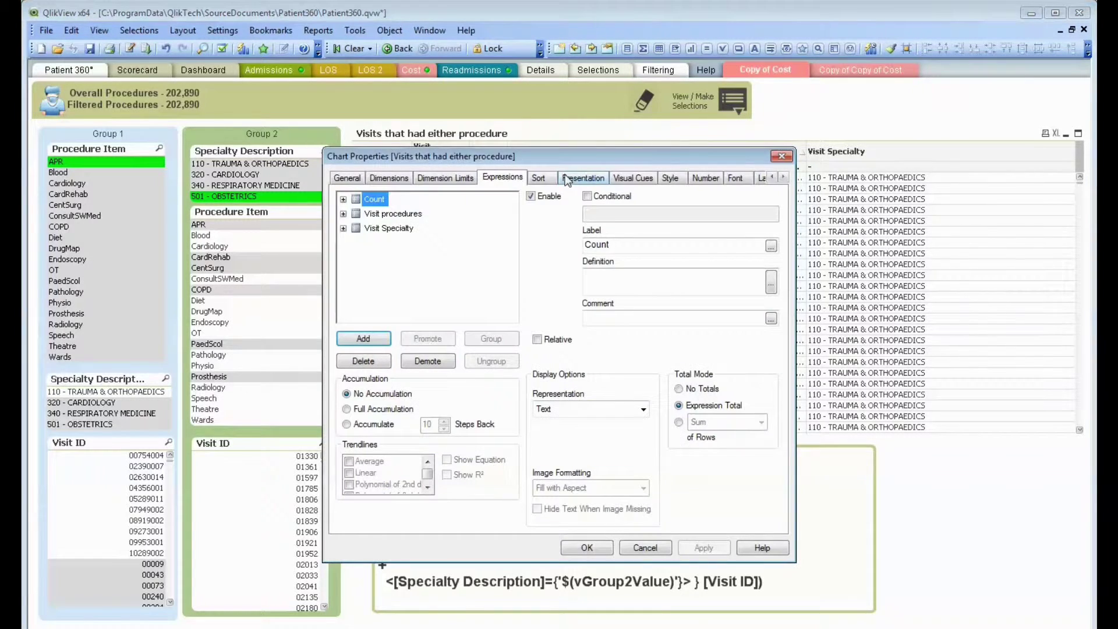
click(391, 214)
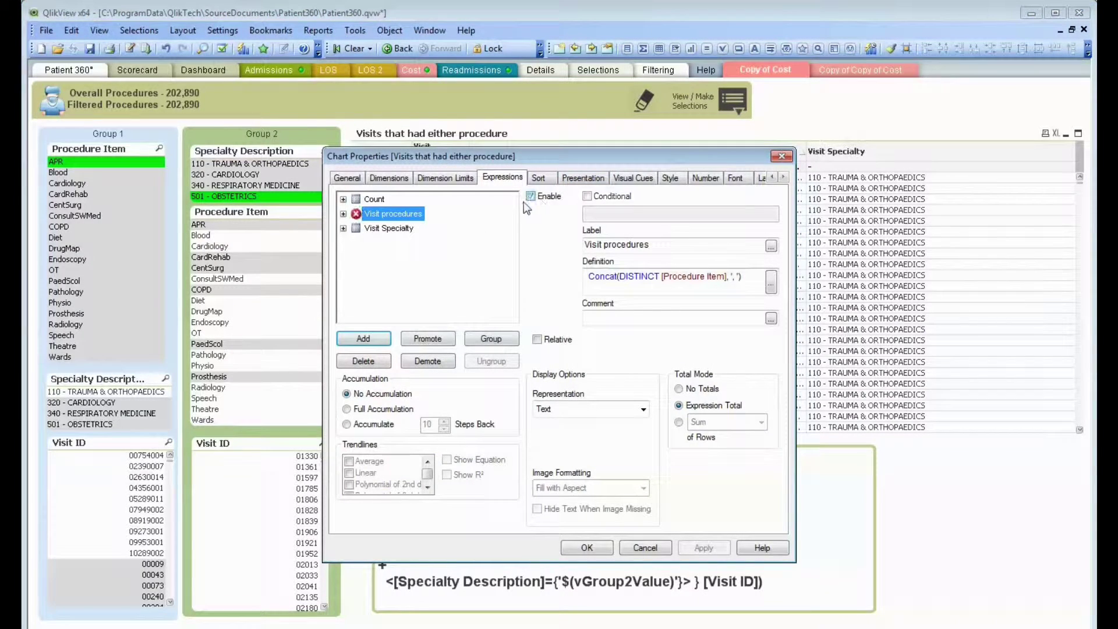
click(531, 196)
click(389, 228)
click(530, 196)
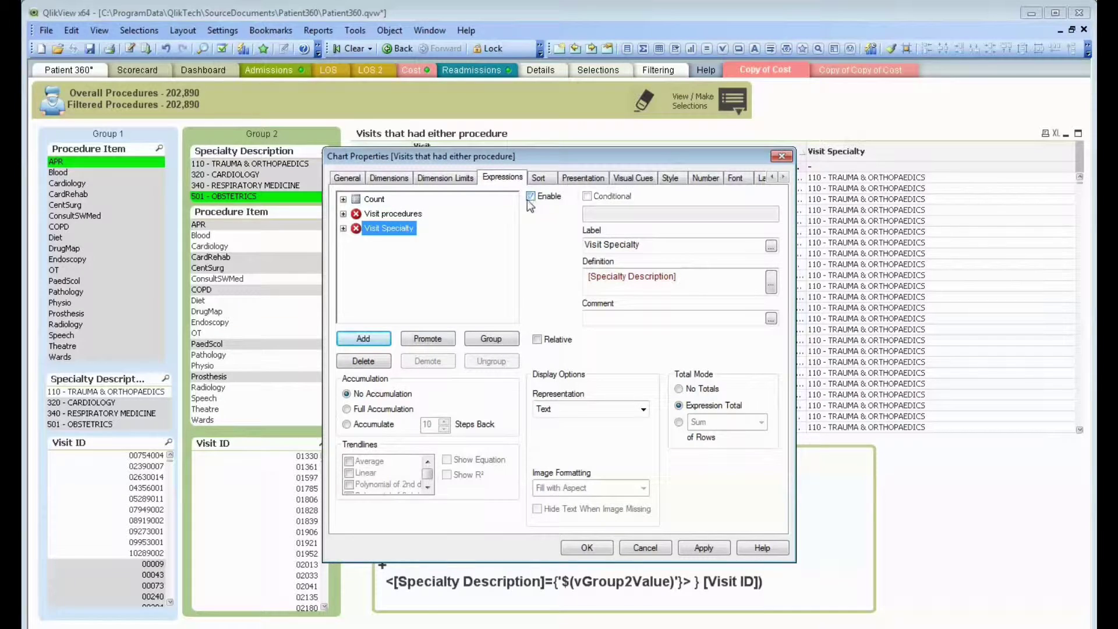
click(391, 200)
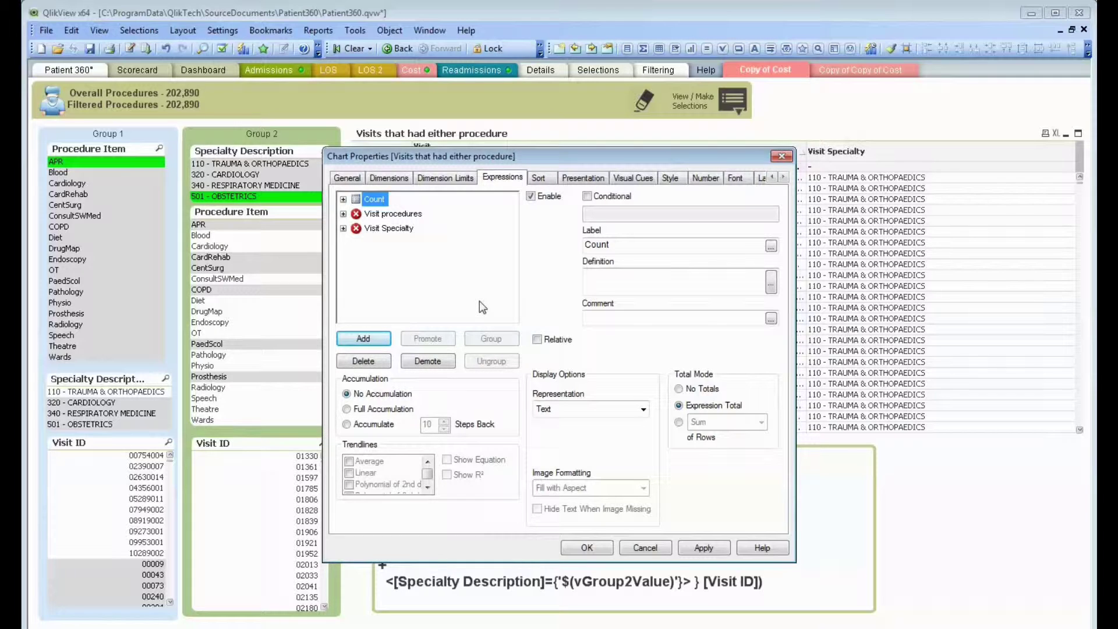
click(583, 178)
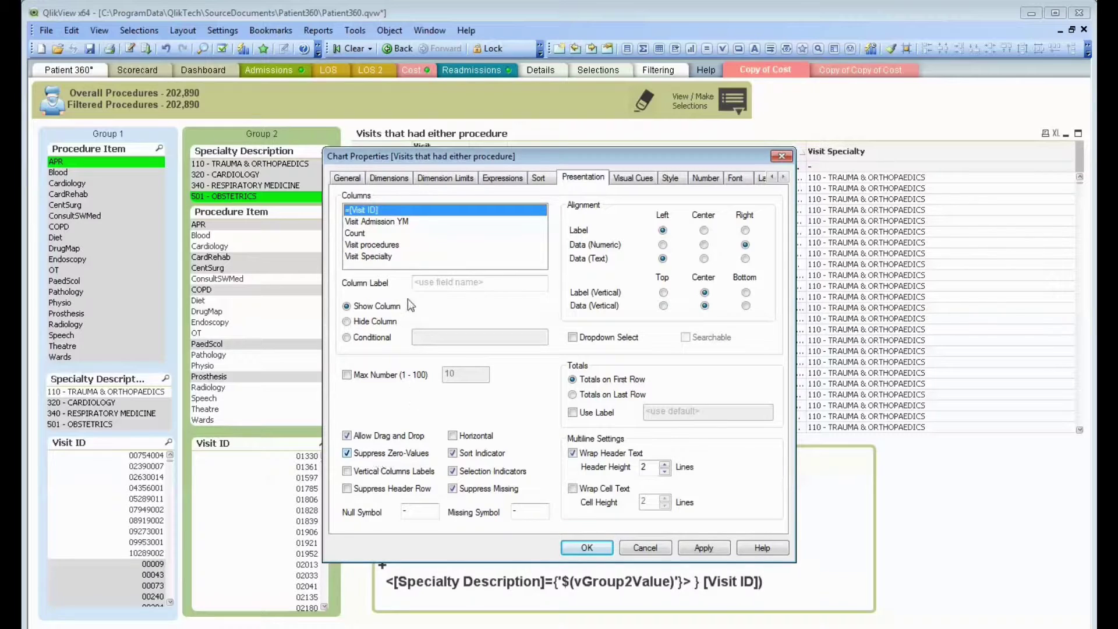
Hide the Count column on the Presentation tab and confirm with OK
click(375, 236)
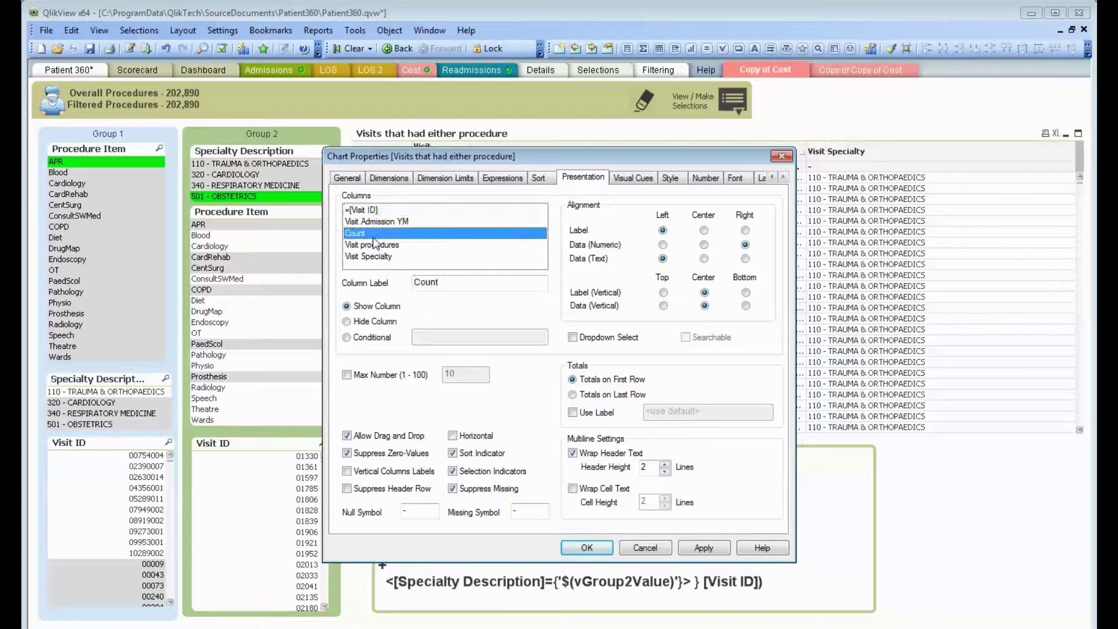
click(365, 324)
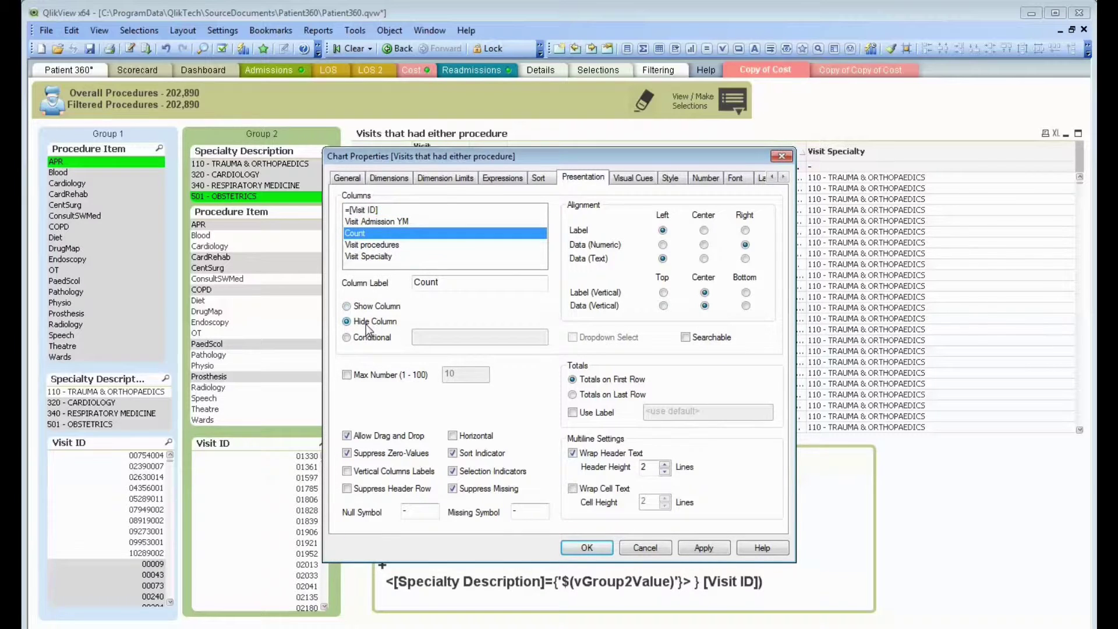
click(586, 549)
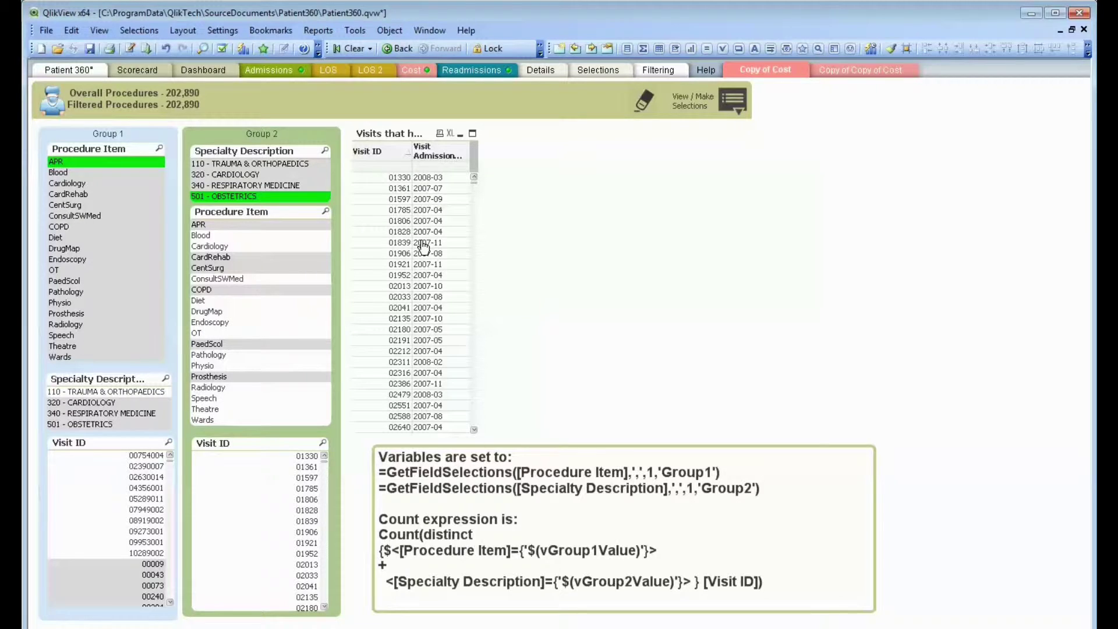
right_click(423, 247)
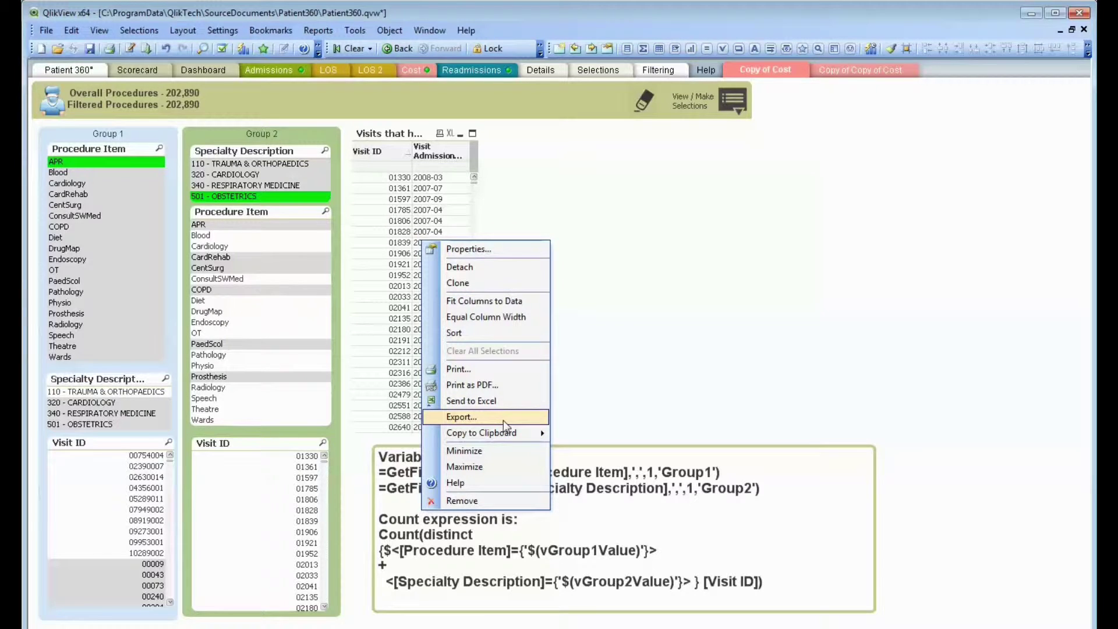
click(656, 345)
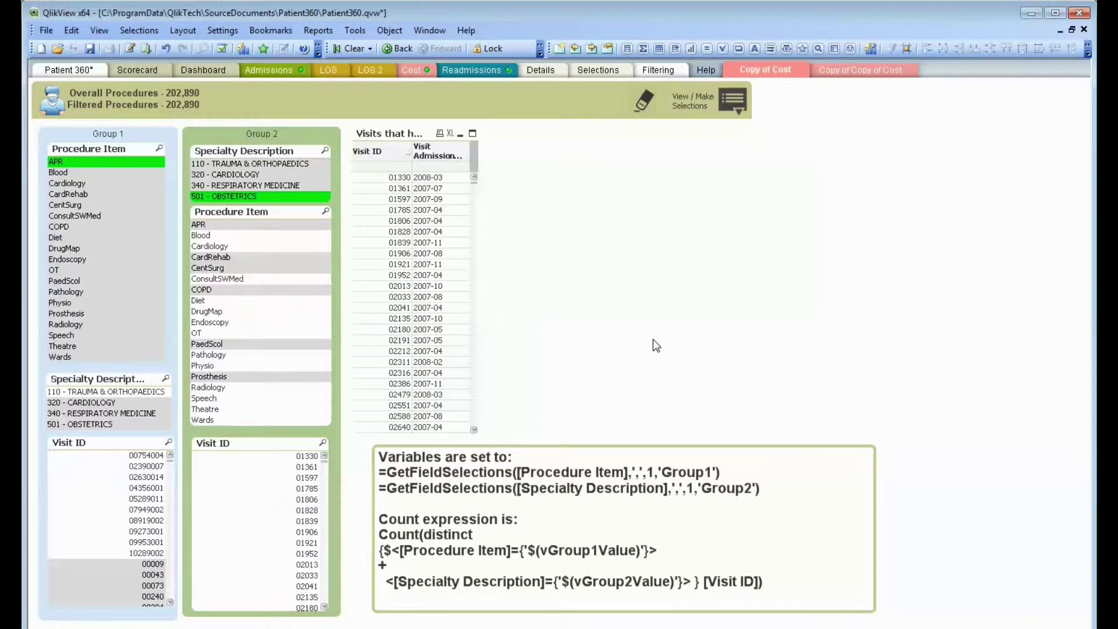